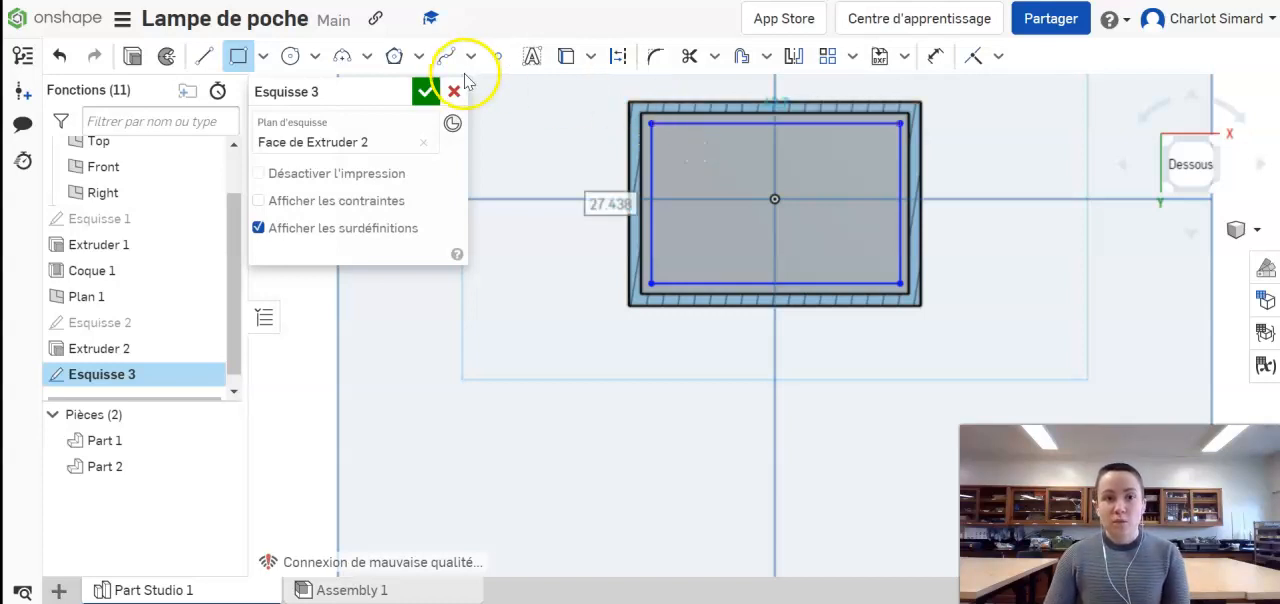
Step: Dimension the gap between the rectangle's upper edge and the inner wall's upper edge to 0.25 mm
click(938, 68)
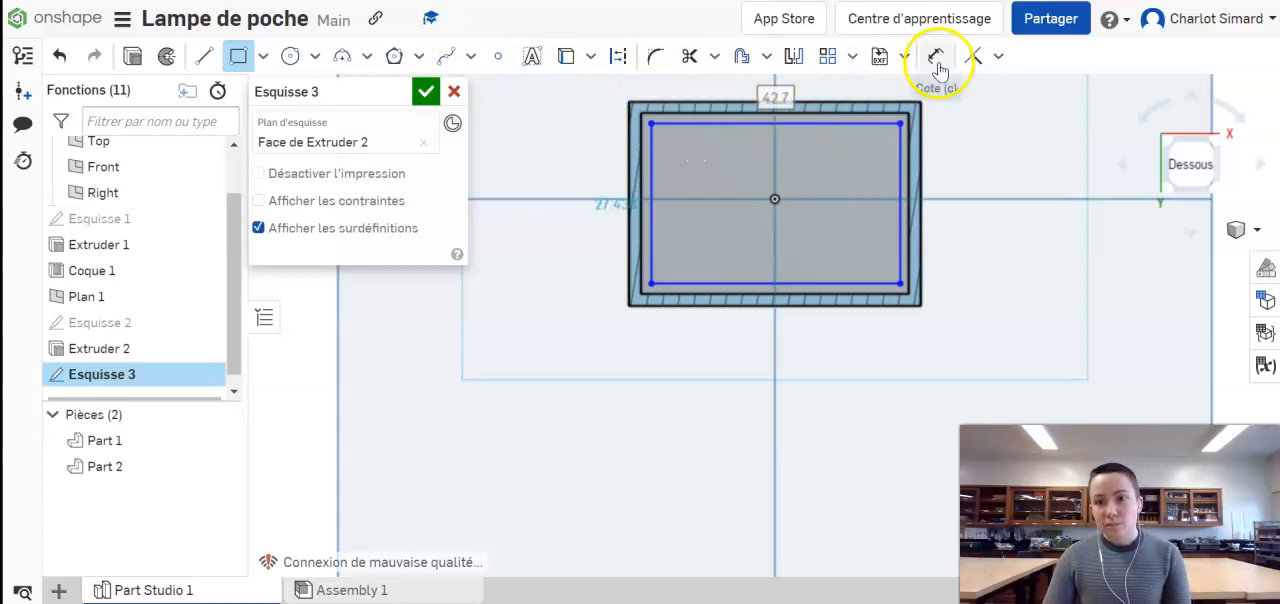
click(948, 66)
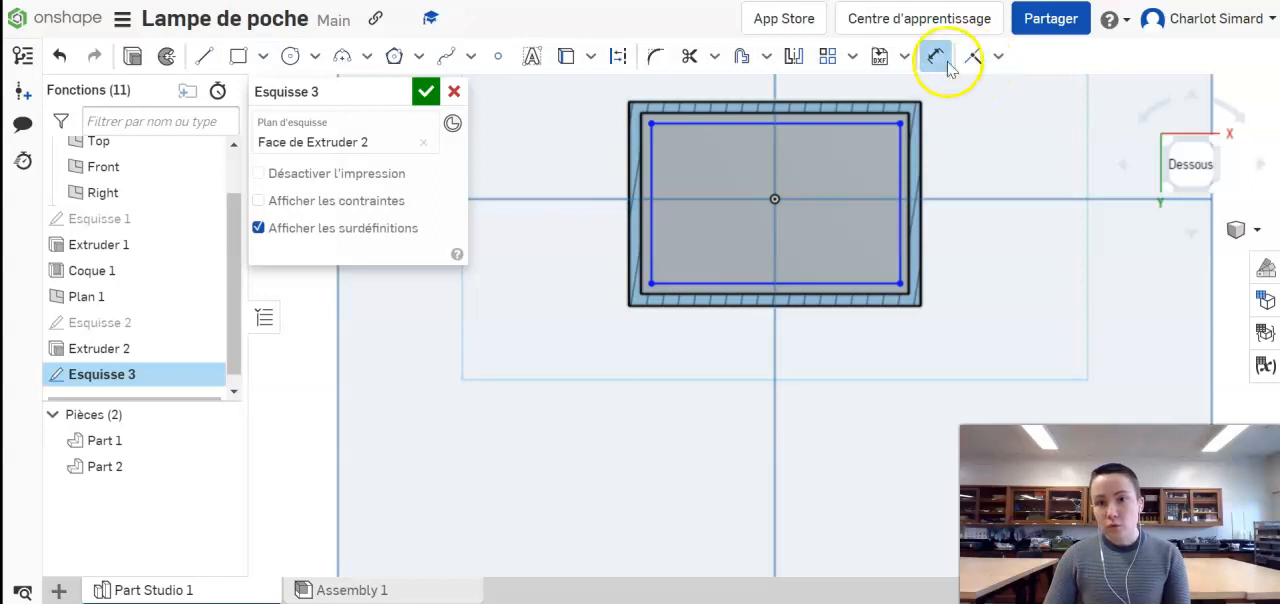
click(689, 123)
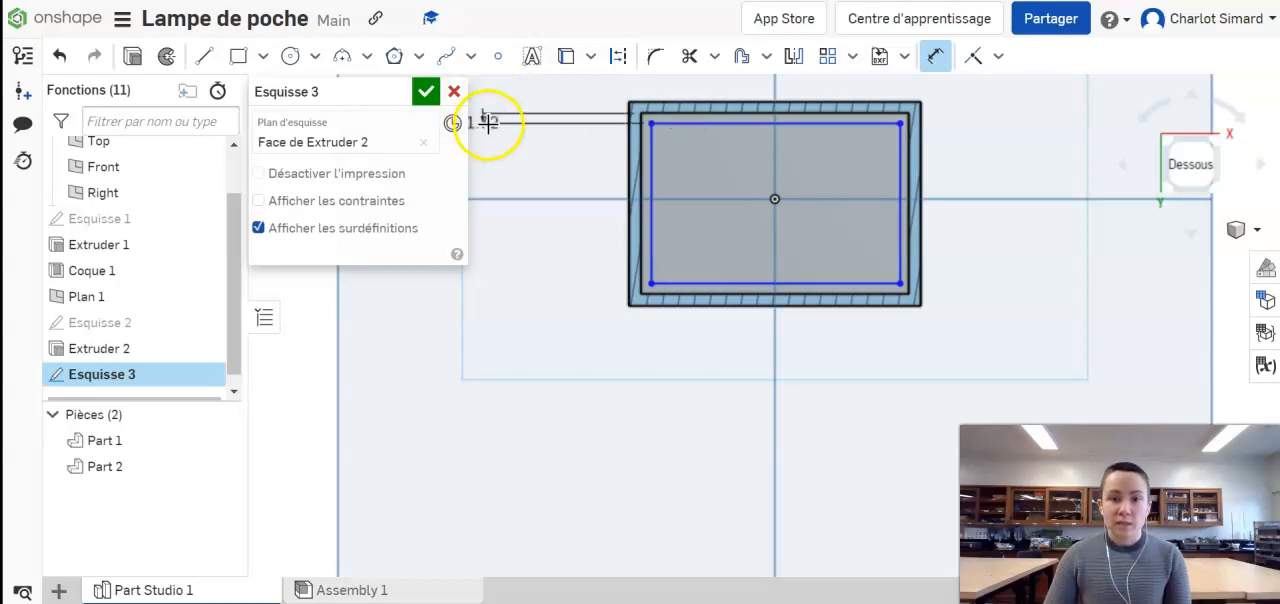
click(565, 183)
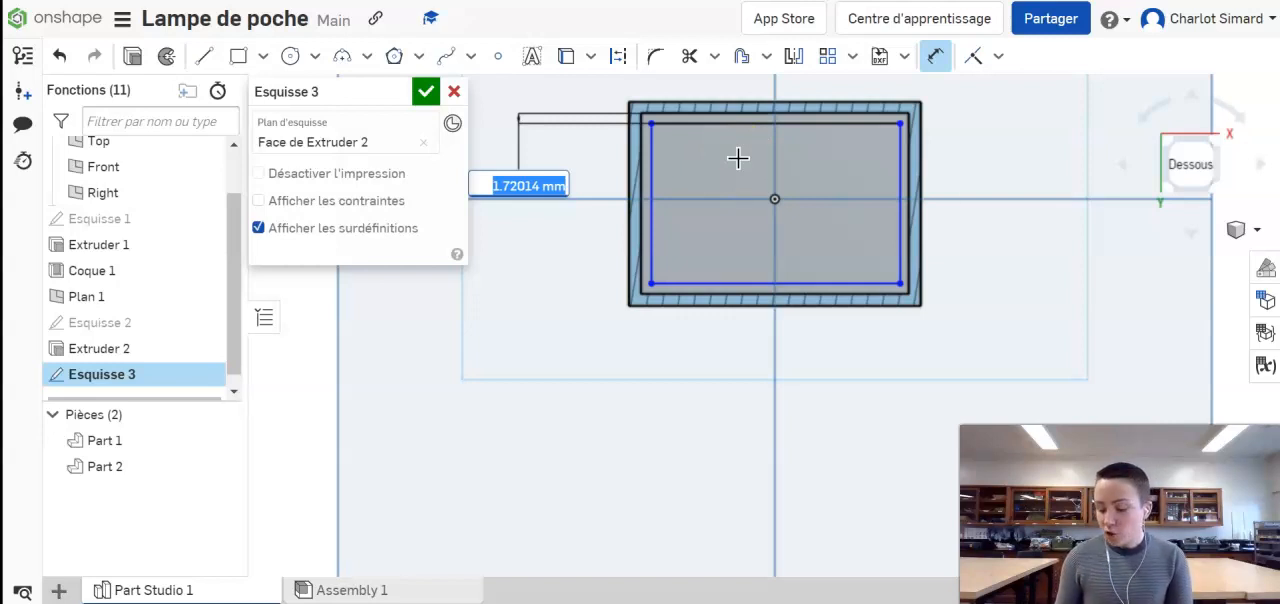
text(0.25)
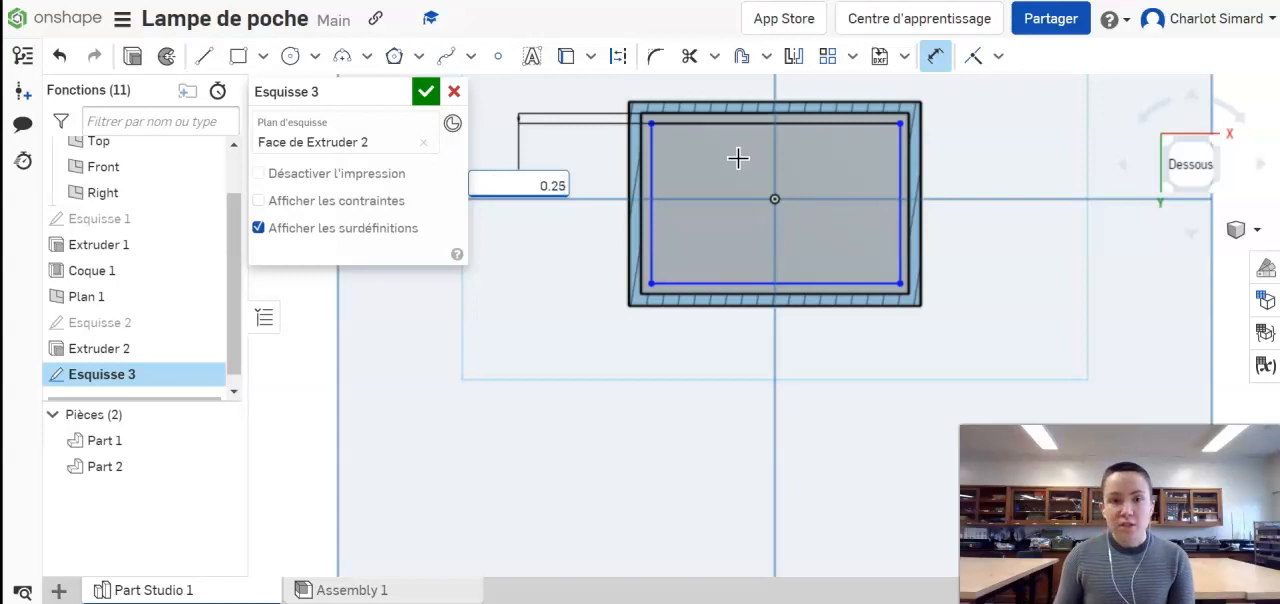
key(Return)
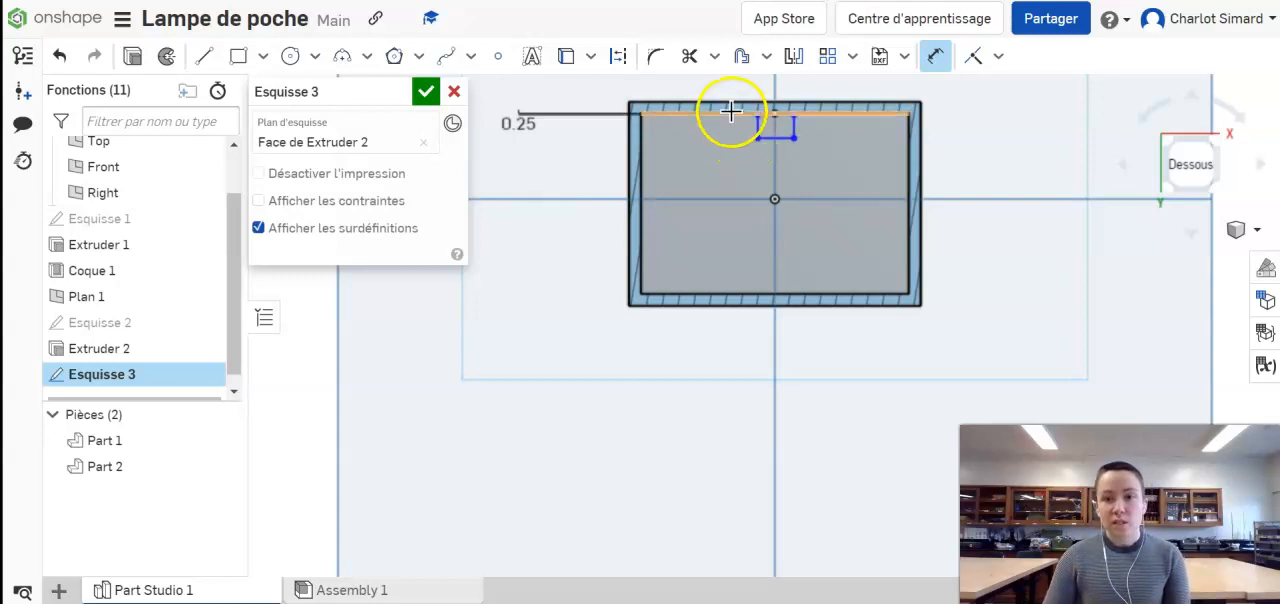
Step: Stretch the sketch rectangle's two lower corners outward to near the lower corners of the inner wall
click(935, 56)
drag(757, 138, 657, 289)
drag(792, 288, 890, 287)
Step: Dimension the gap between the rectangle's right edge and the inner wall's right edge to 0.25 mm
click(935, 56)
click(889, 150)
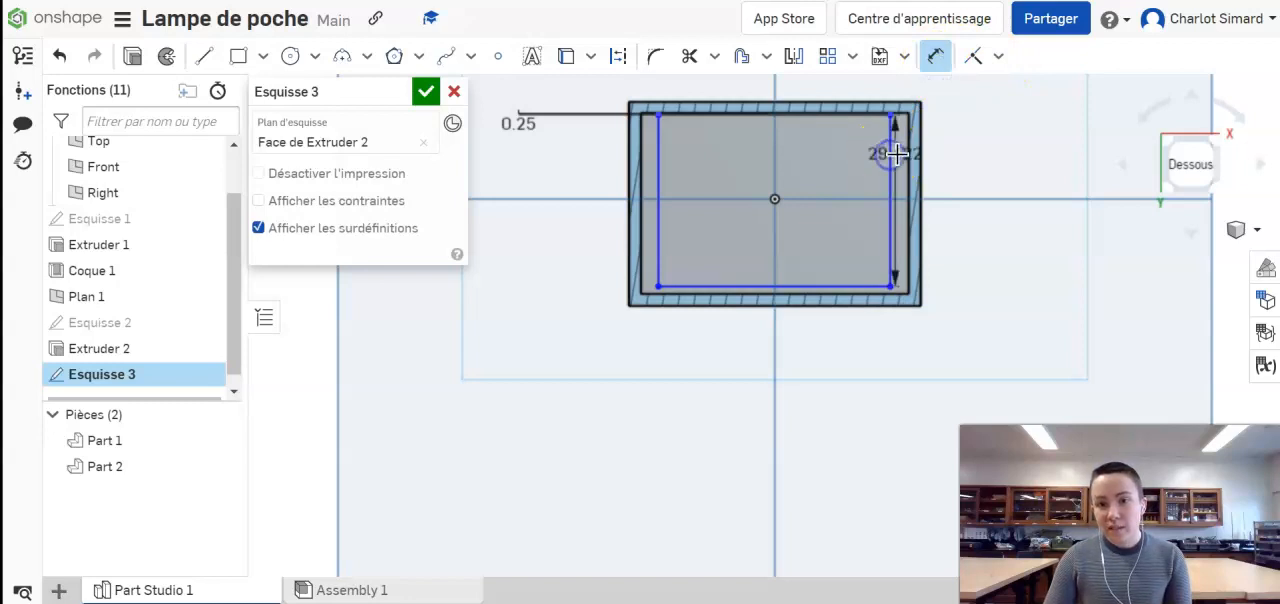
drag(900, 158, 874, 192)
scroll(900, 180, up, 5)
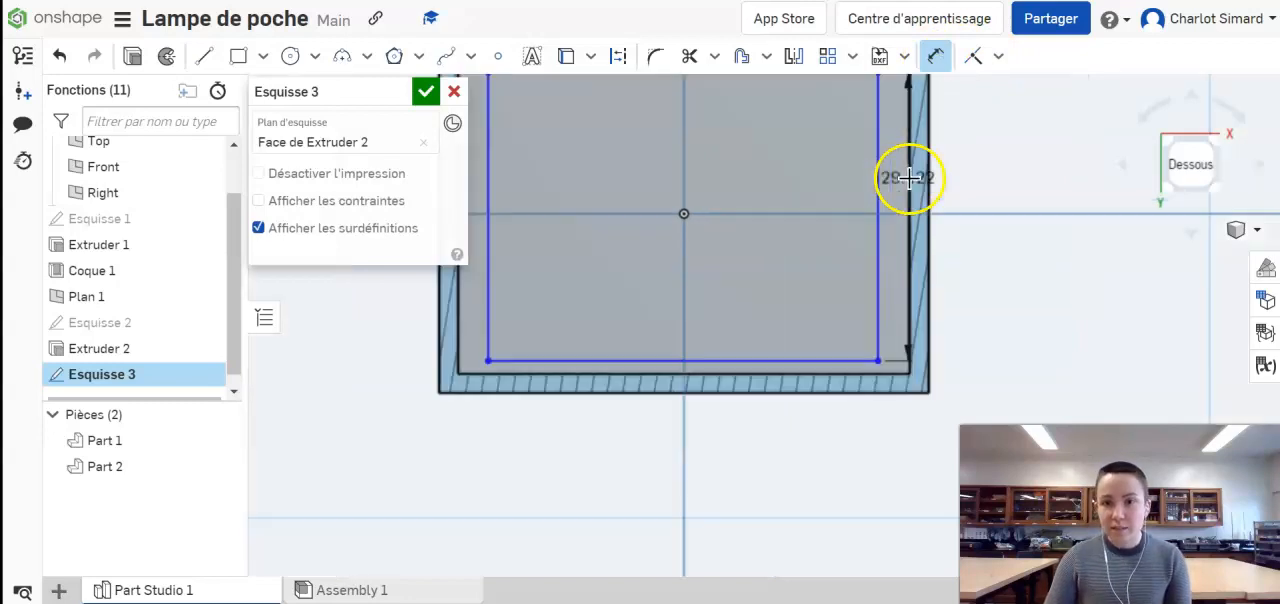
mouse_move(917, 232)
mouse_down()
mouse_move(915, 202)
mouse_move(915, 234)
mouse_up()
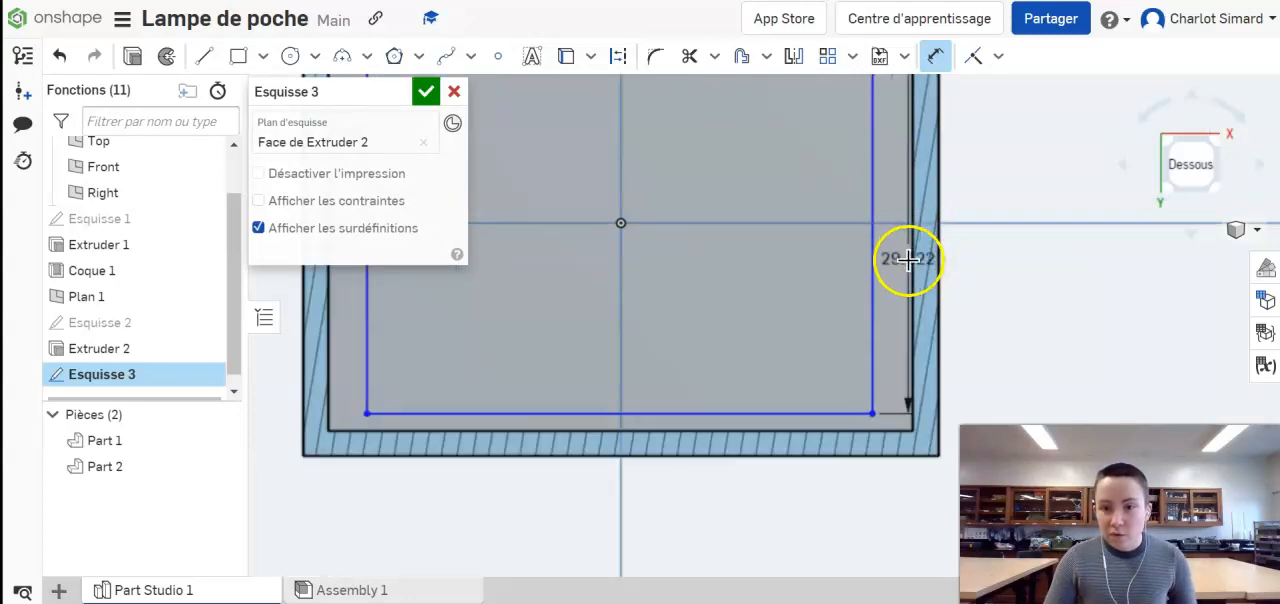
mouse_move(908, 264)
right_down()
mouse_move(980, 283)
mouse_move(960, 277)
right_up()
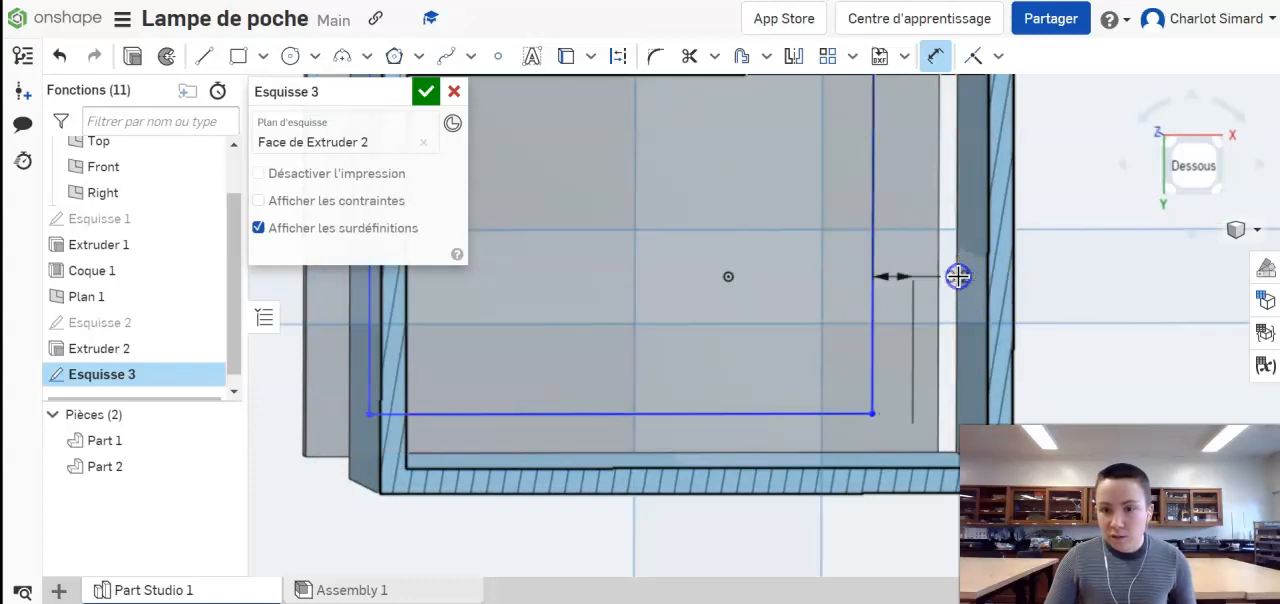
click(1062, 265)
text(d)
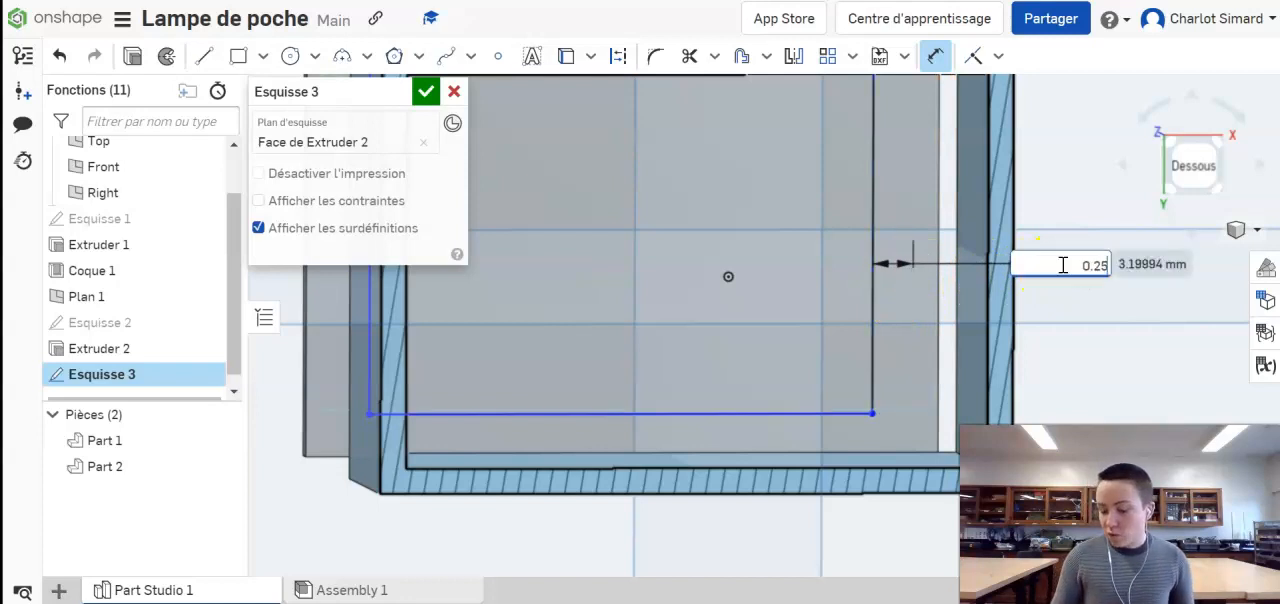
key(Return)
scroll(1061, 264, down, 5)
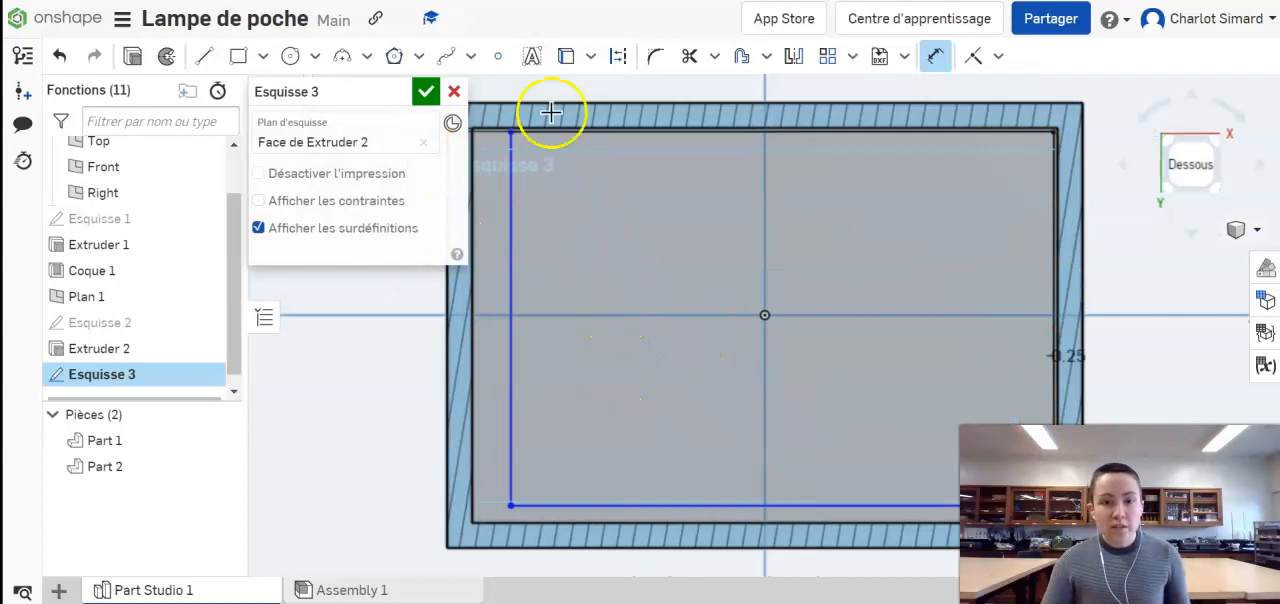
Step: Move the rectangle's lower-left corner out to just inside the inner wall's corner and finish the sketch
click(934, 70)
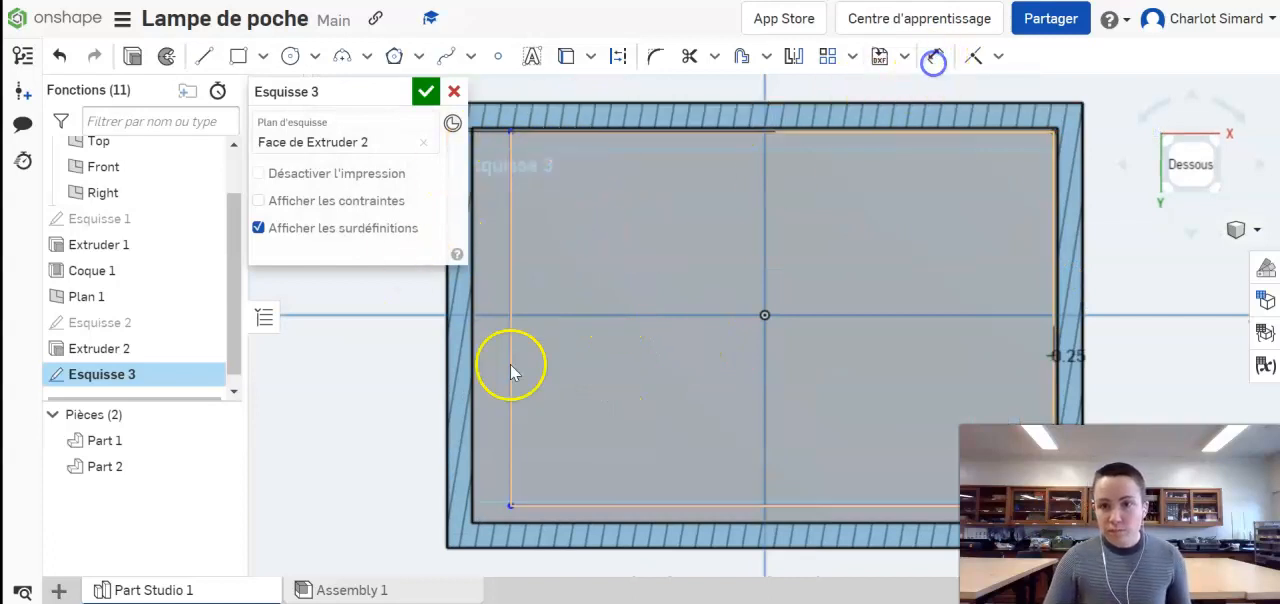
drag(511, 504, 477, 519)
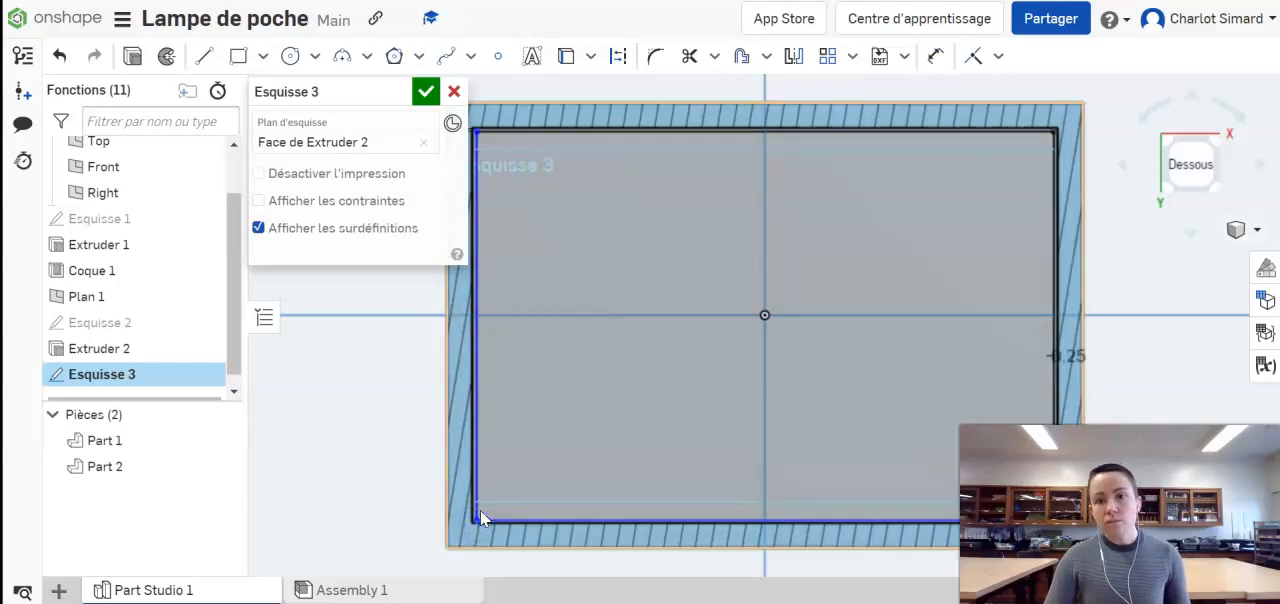
click(425, 92)
Step: Extrude the rectangle on the lid's underside by 5 mm, adding it to the lid
right_drag(406, 149, 409, 206)
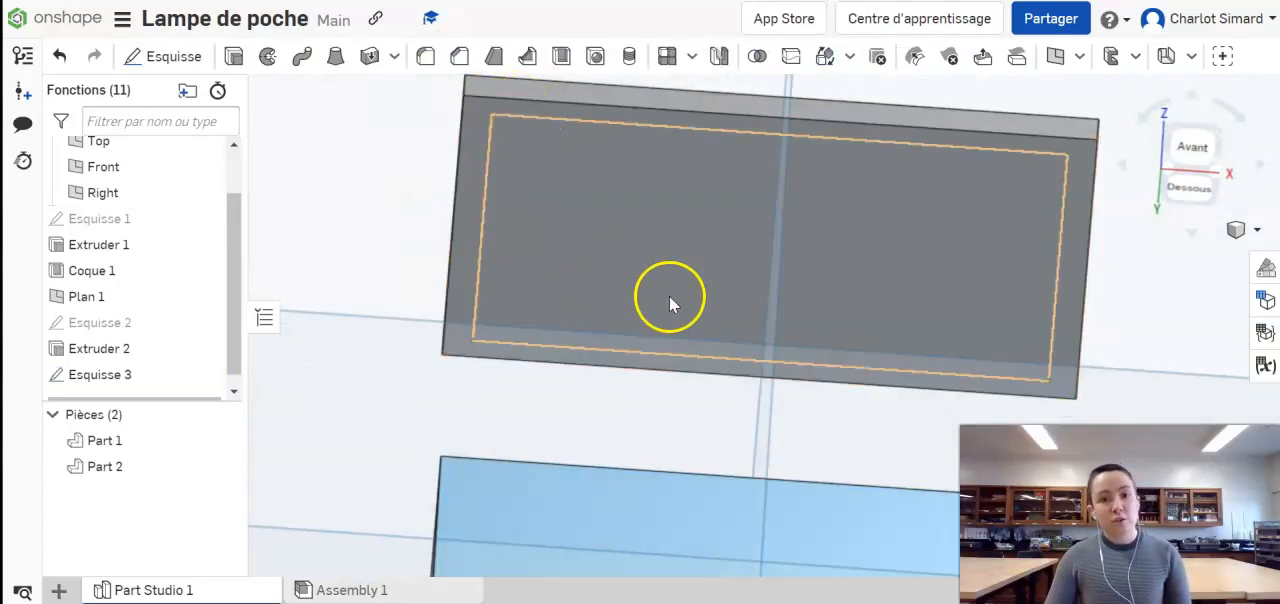
scroll(438, 296, down, 5)
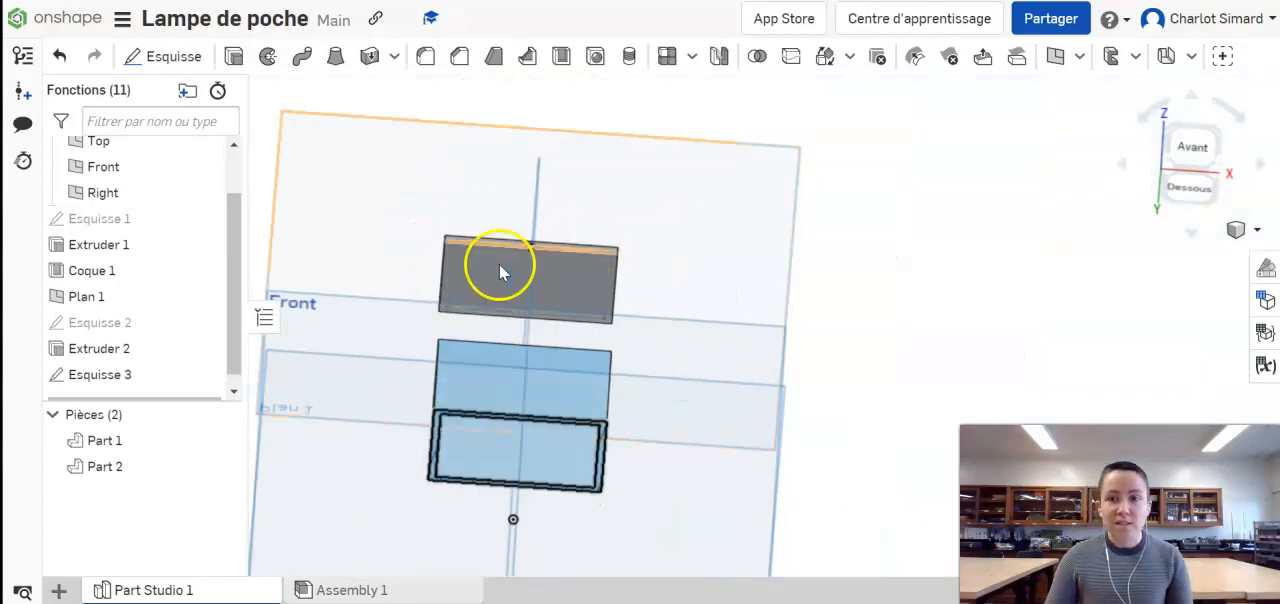
scroll(513, 256, up, 5)
scroll(511, 258, up, 3)
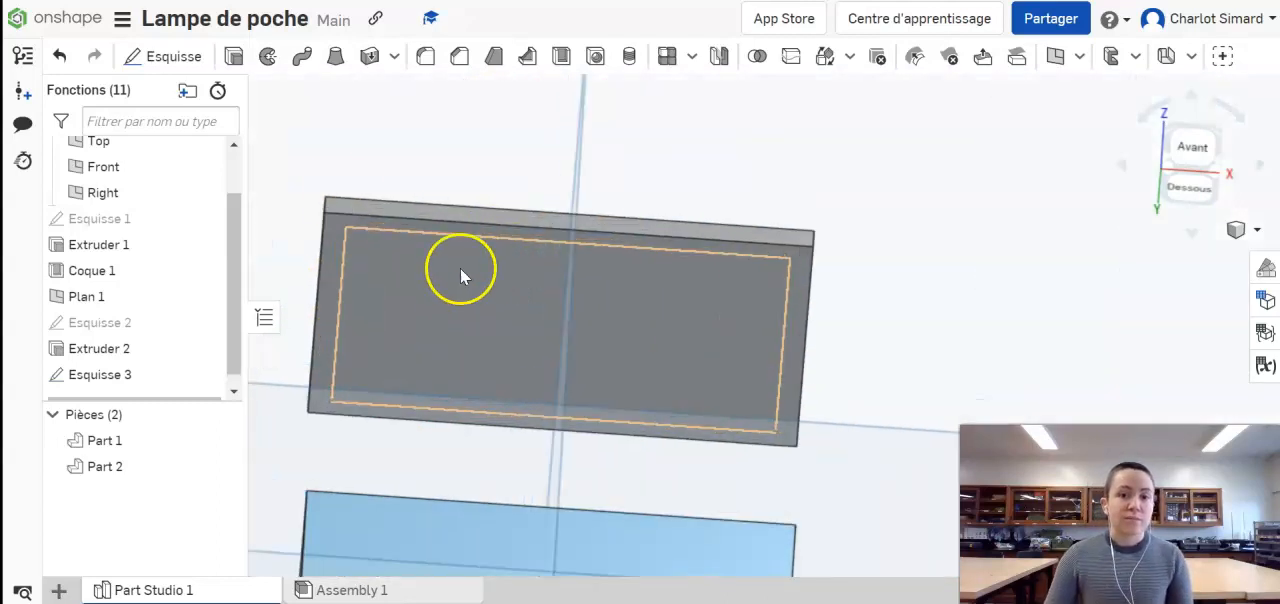
click(233, 60)
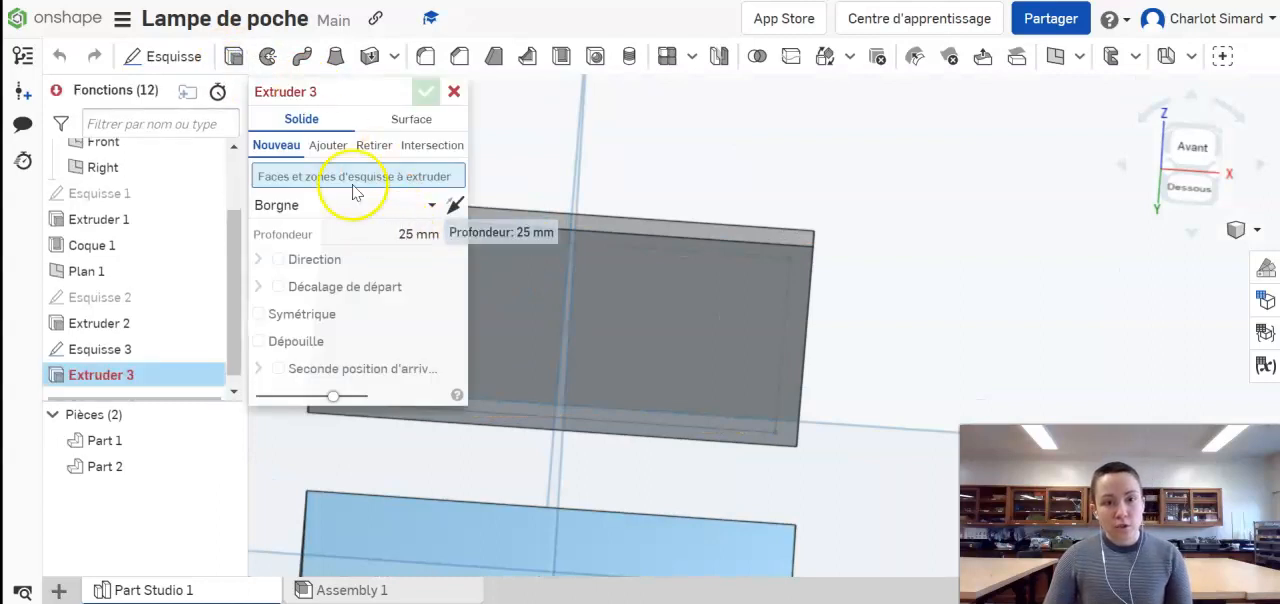
click(700, 265)
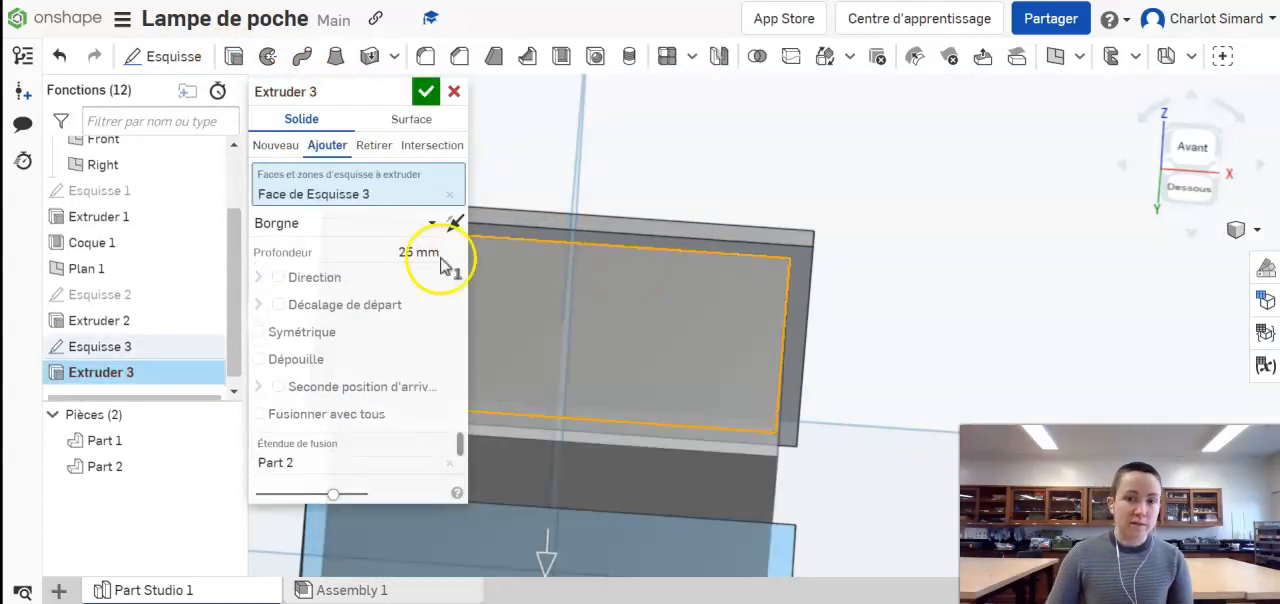
click(409, 253)
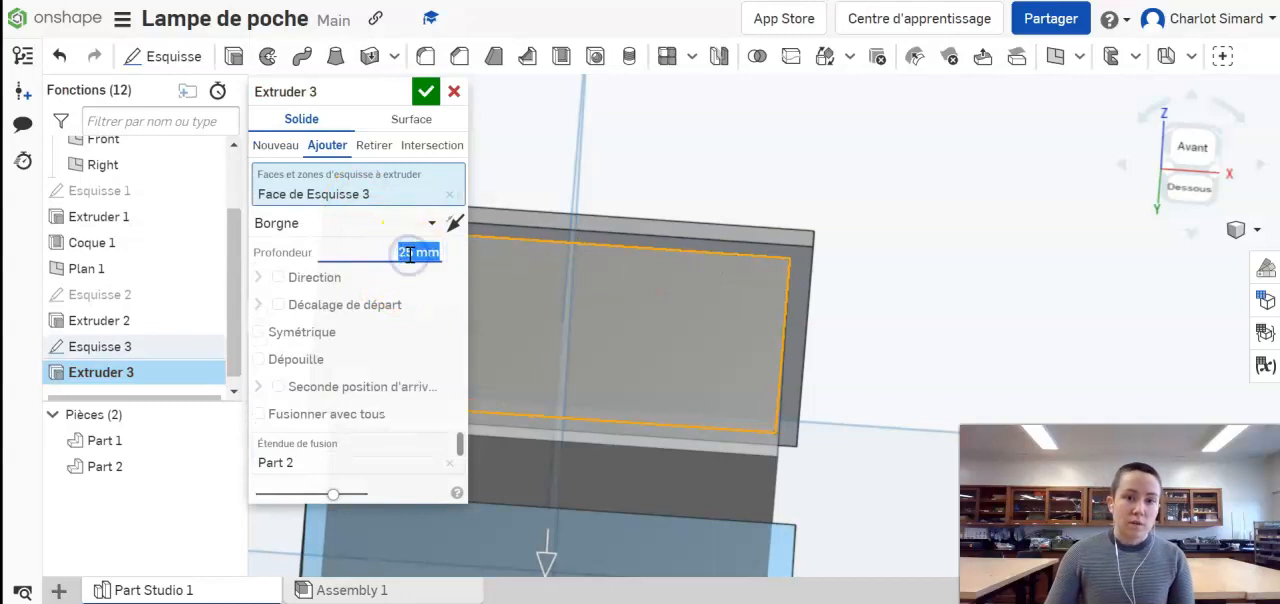
text(5)
click(424, 92)
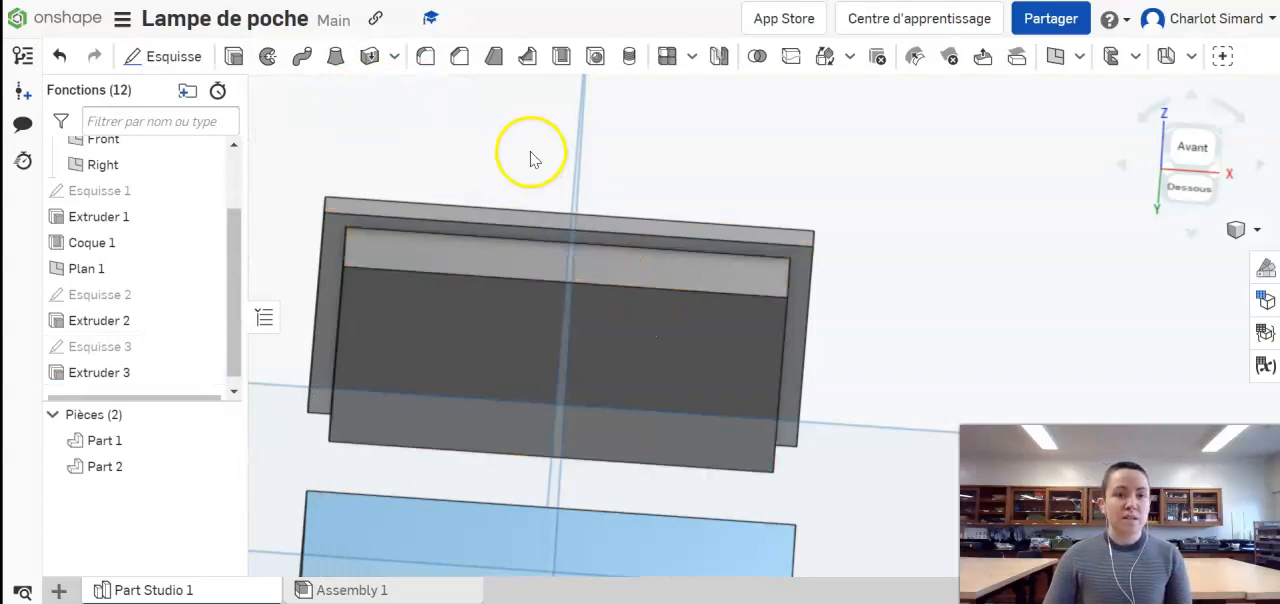
Step: Shell the lid with a 2 mm wall thickness, removing the underside face of the extruded lip
click(562, 58)
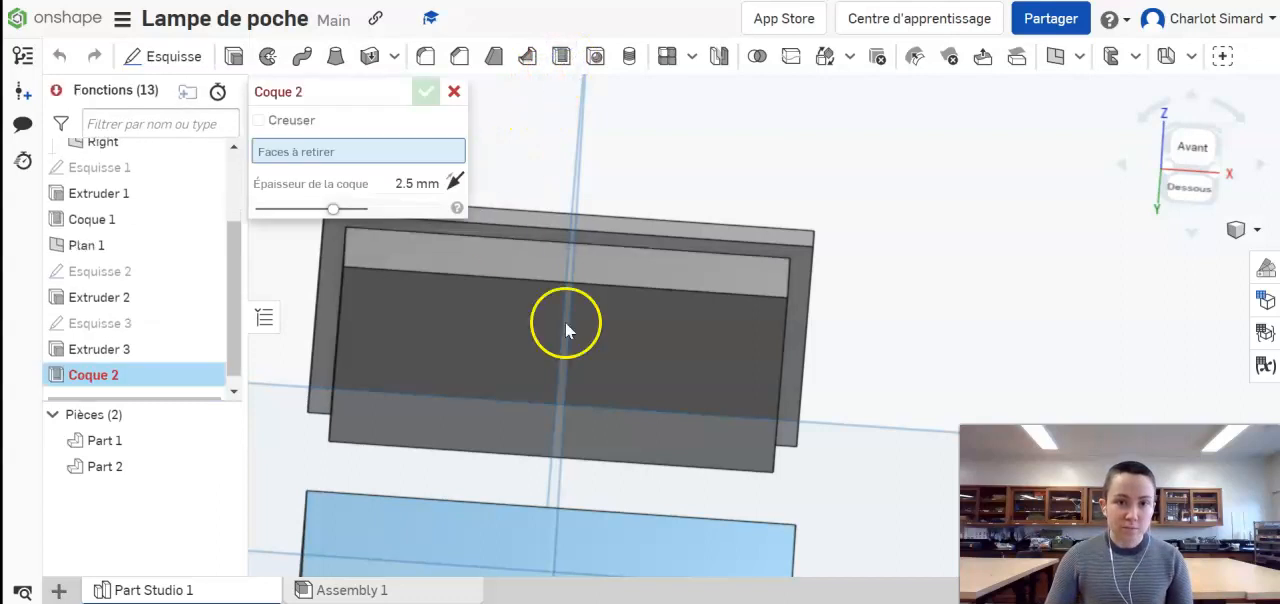
click(615, 348)
click(415, 201)
click(415, 201)
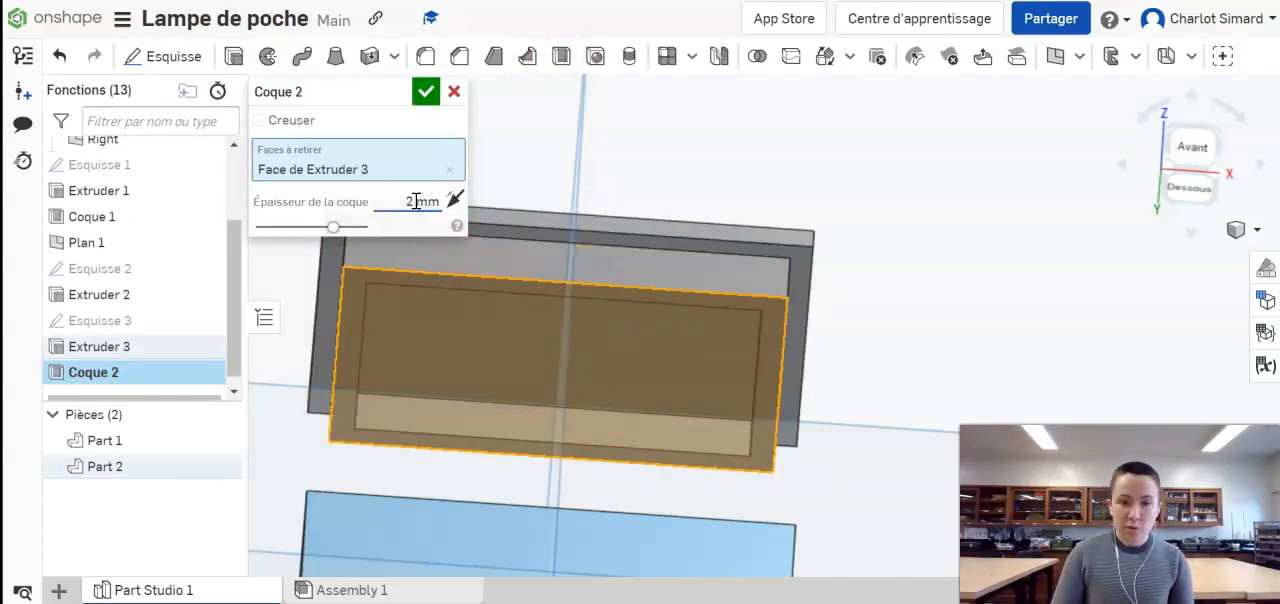
click(425, 92)
Step: Turn off the section view and orbit to see the whole box and lid from above
right_drag(458, 345, 606, 218)
scroll(563, 396, down, 5)
right_drag(576, 432, 608, 451)
click(611, 451)
right_click(609, 446)
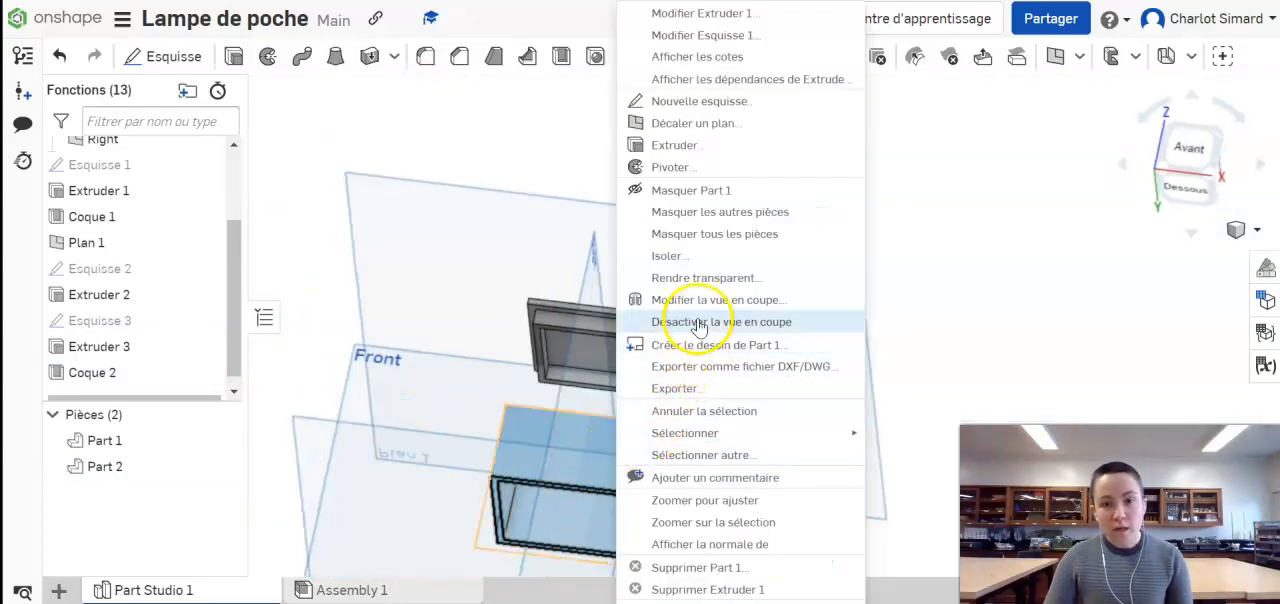
click(698, 323)
right_drag(723, 366, 608, 280)
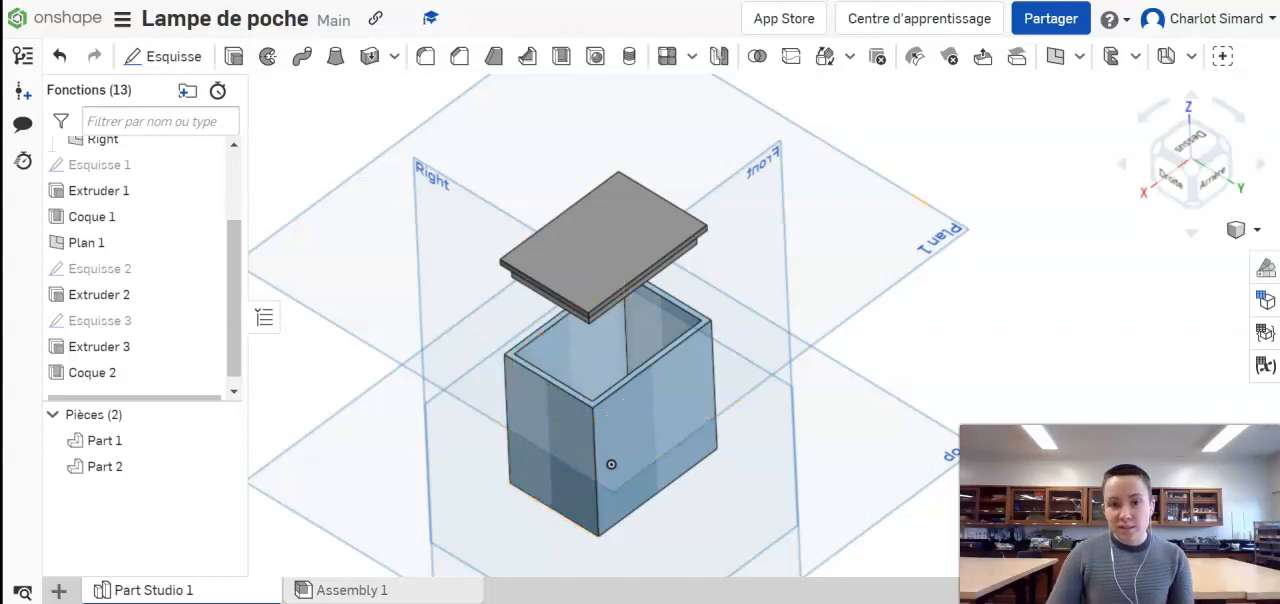
Step: Start a sketch on the box's right outer face and draw a circle about 12 mm in diameter near its centre
click(596, 60)
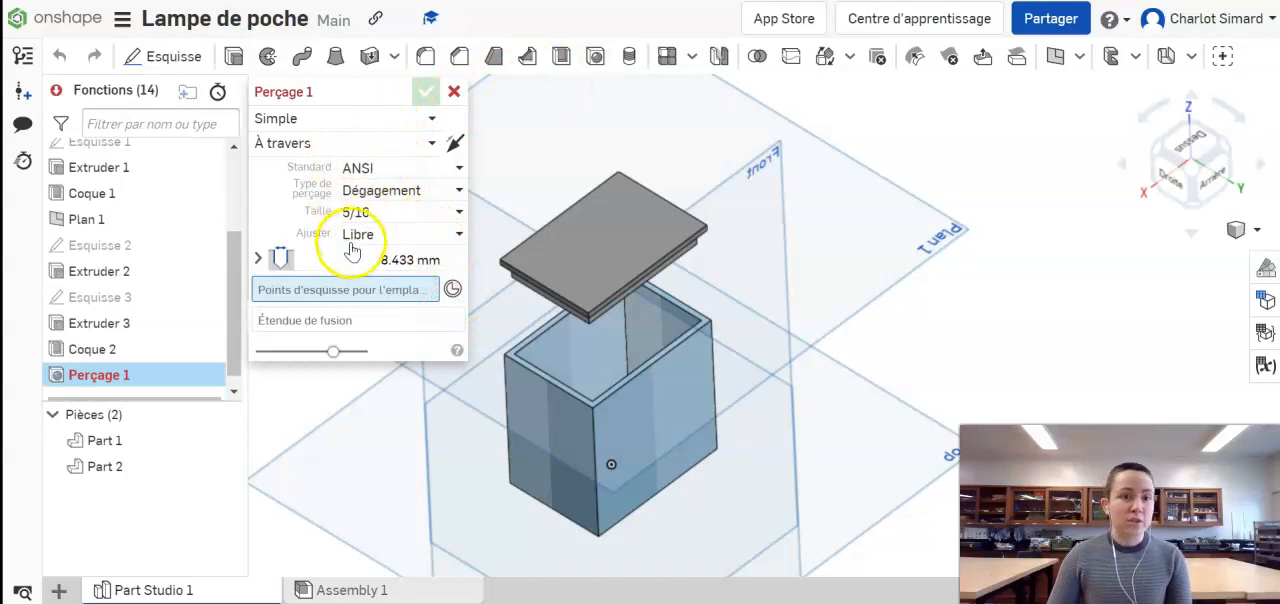
click(452, 96)
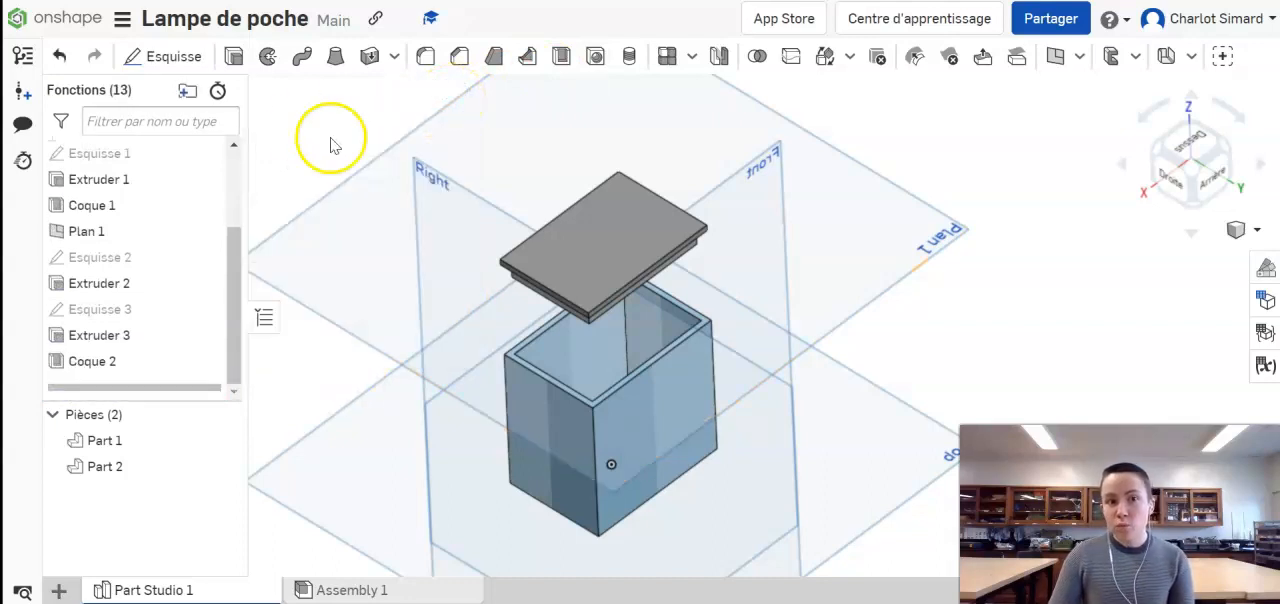
click(166, 56)
click(545, 432)
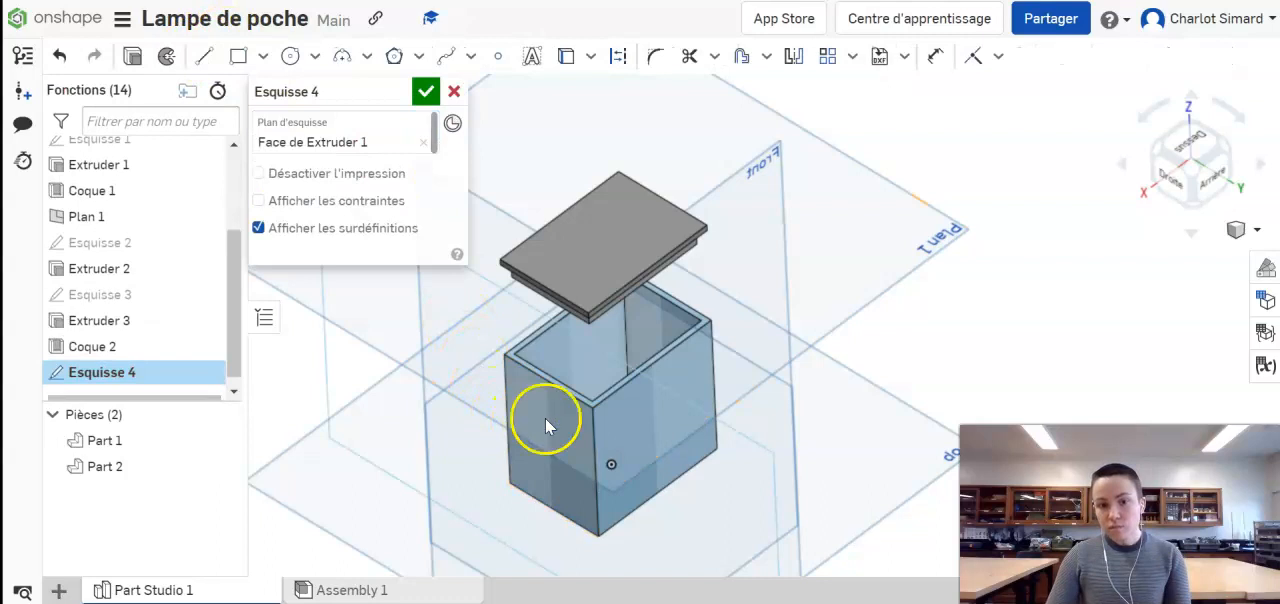
key(n)
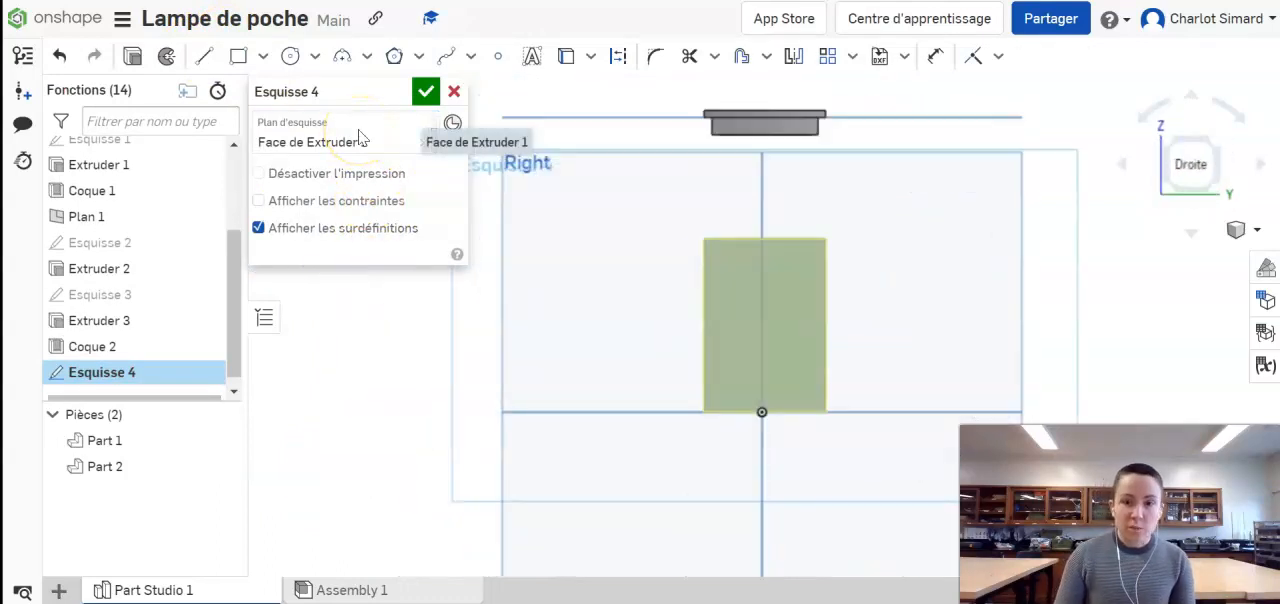
click(290, 56)
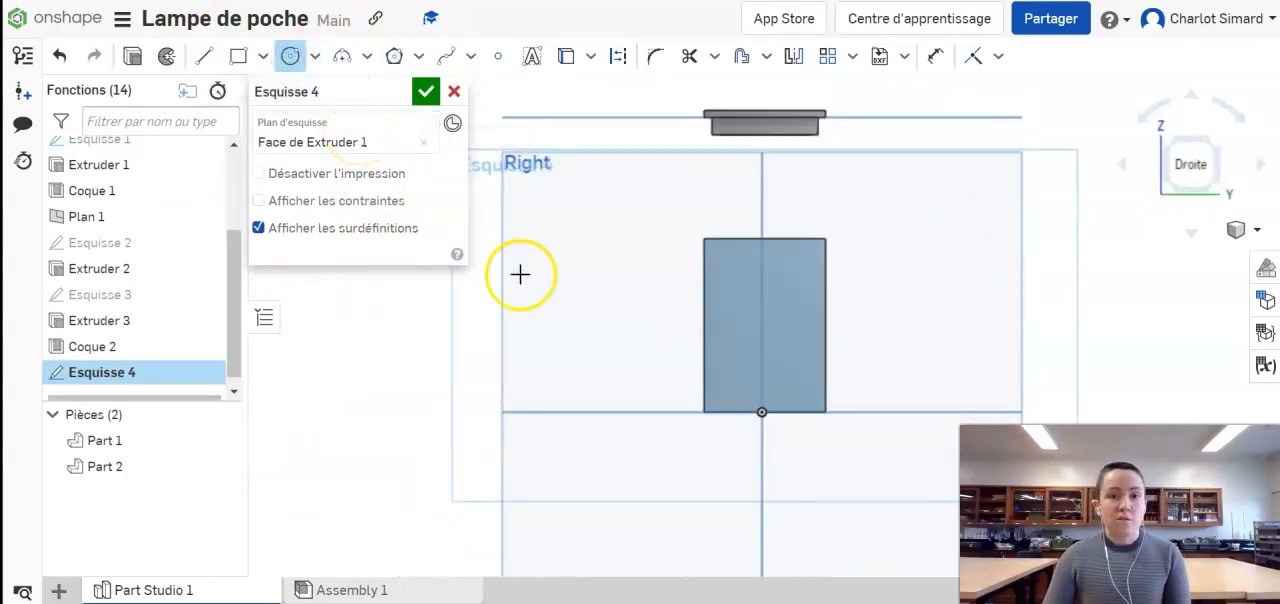
click(791, 340)
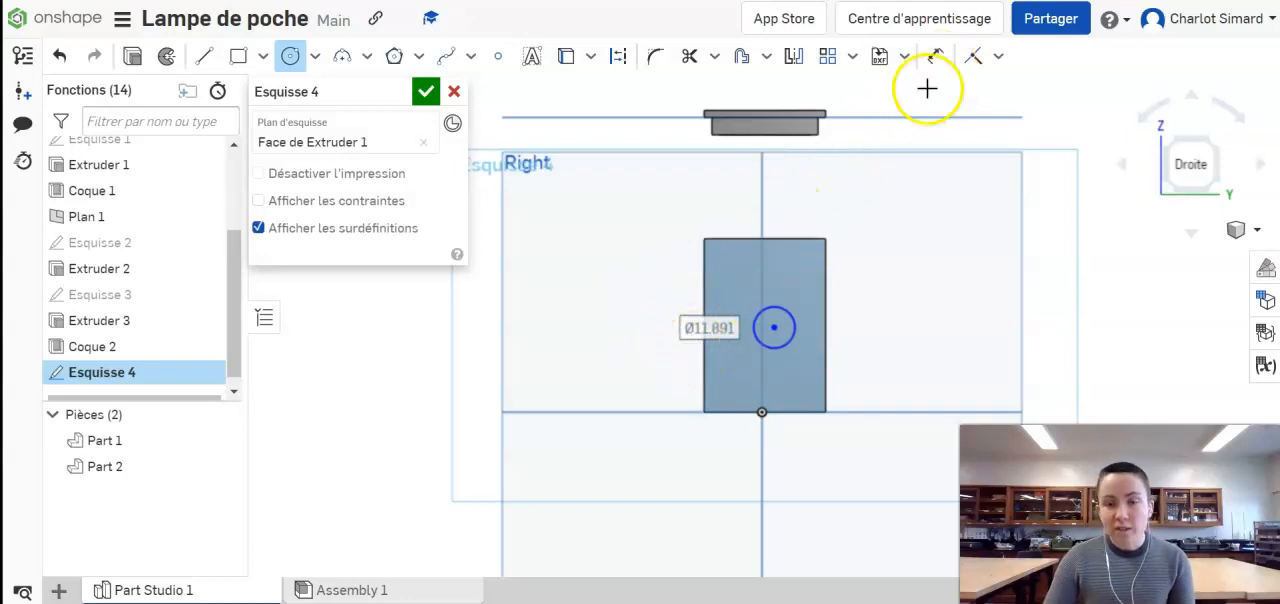
Step: Dimension the circle's diameter to 10 mm
click(937, 60)
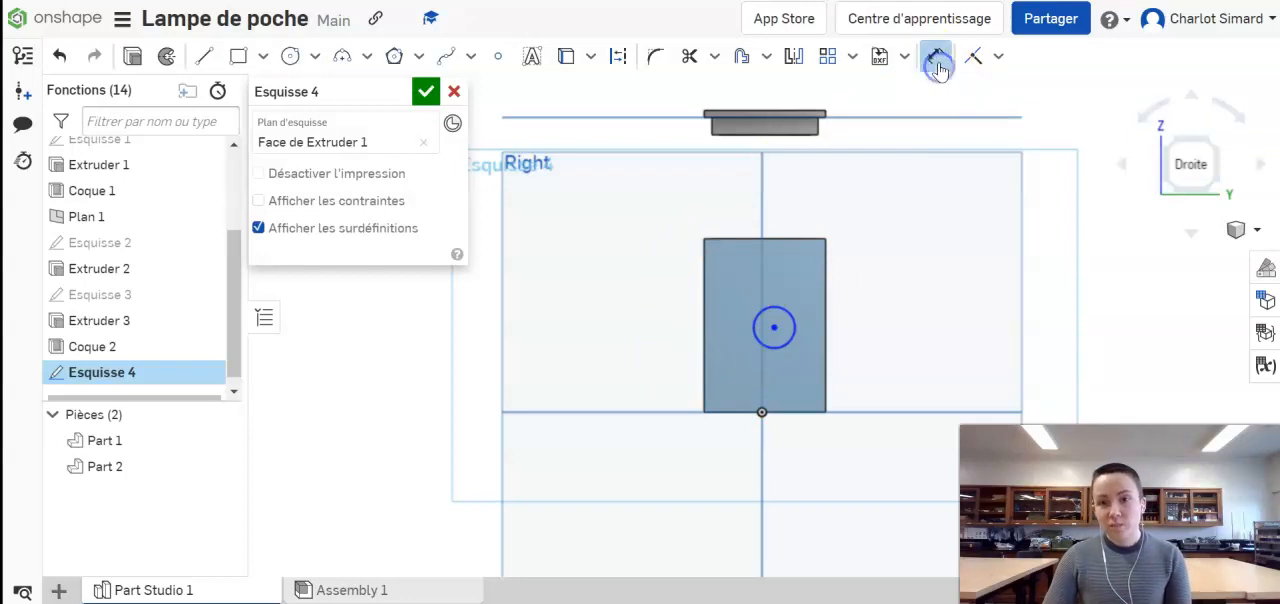
click(778, 322)
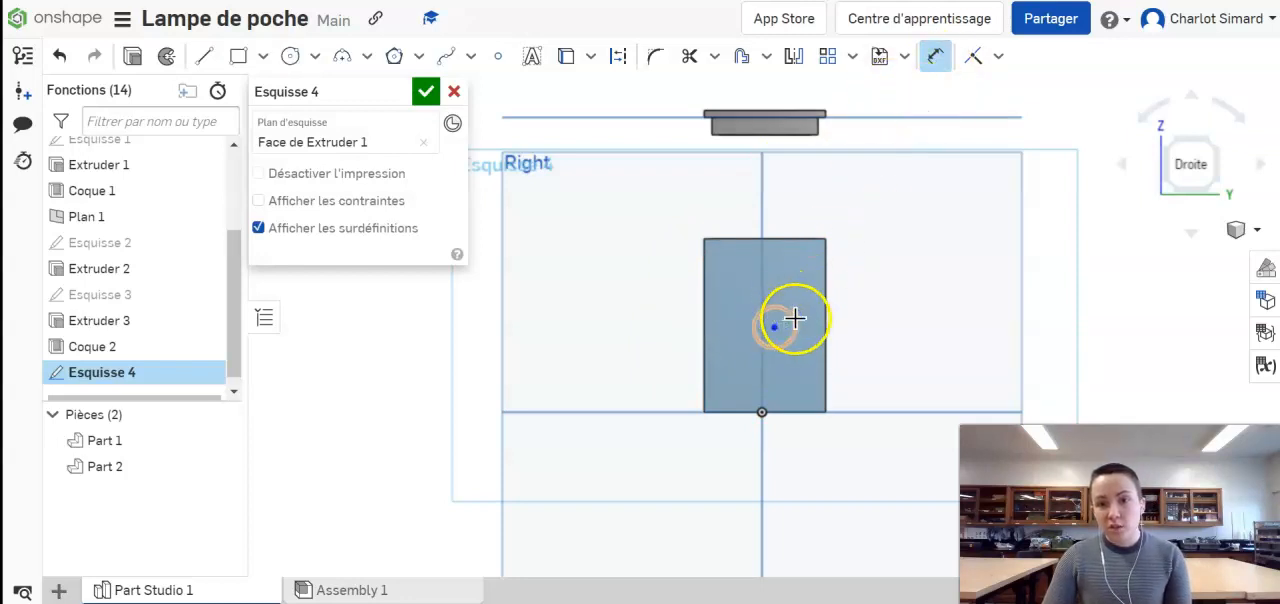
click(903, 310)
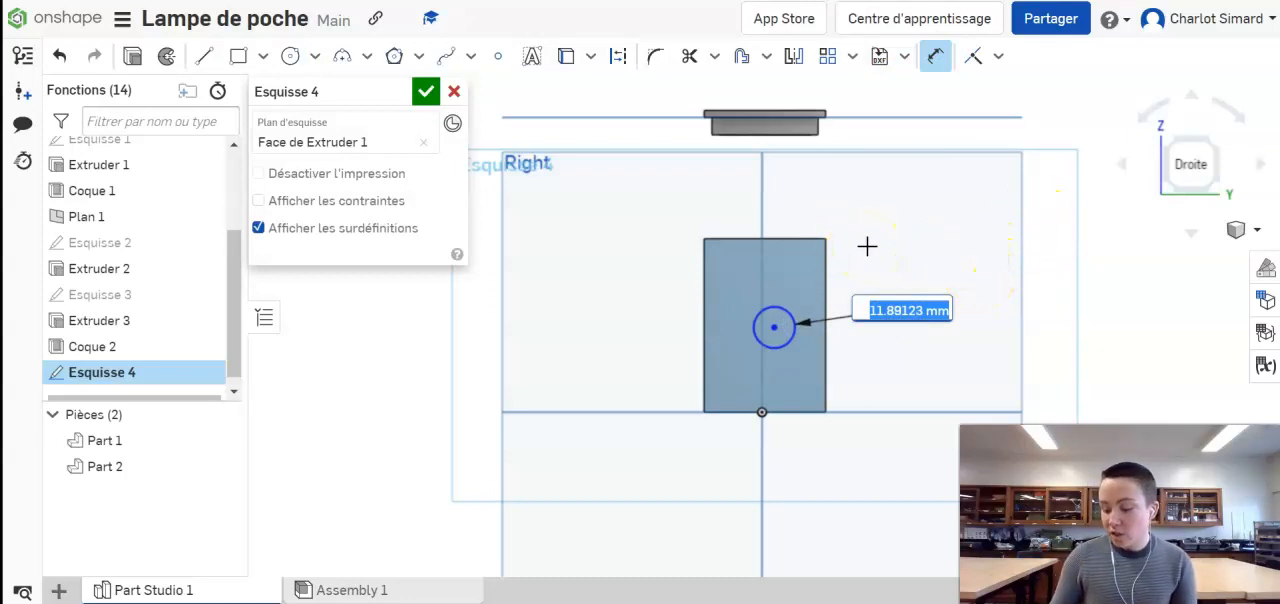
text(10)
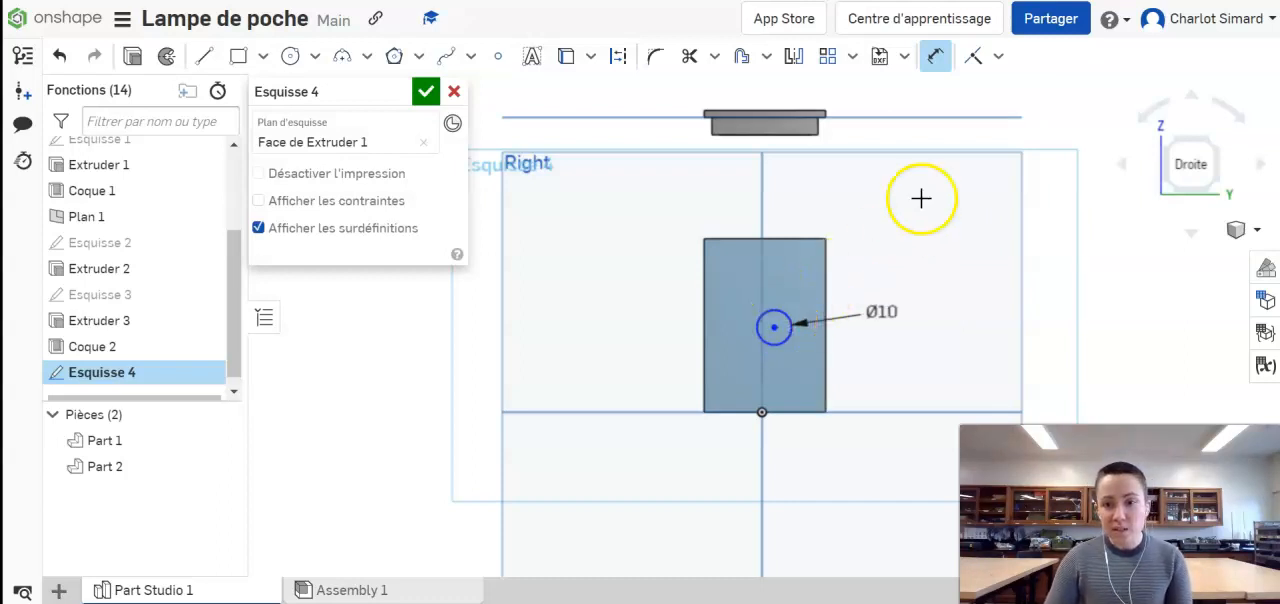
Step: Move the 10 mm circle slightly higher on the box's side face and finish the sketch
click(940, 63)
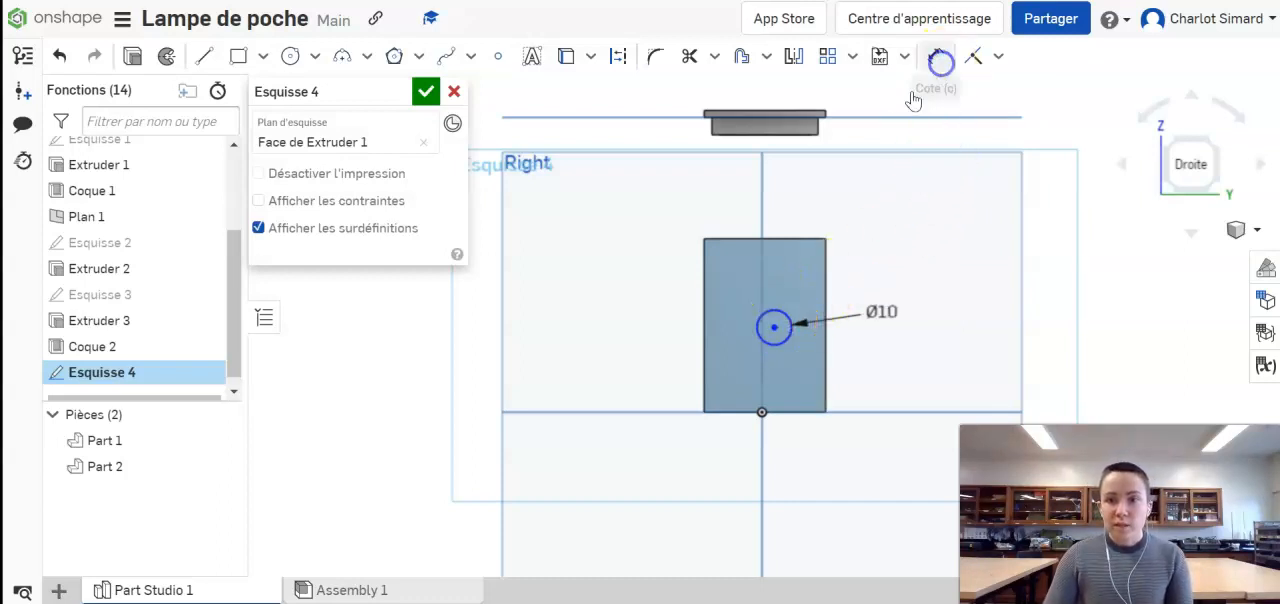
mouse_move(774, 327)
mouse_down()
mouse_move(748, 317)
mouse_move(783, 332)
mouse_move(763, 330)
mouse_move(775, 323)
mouse_up()
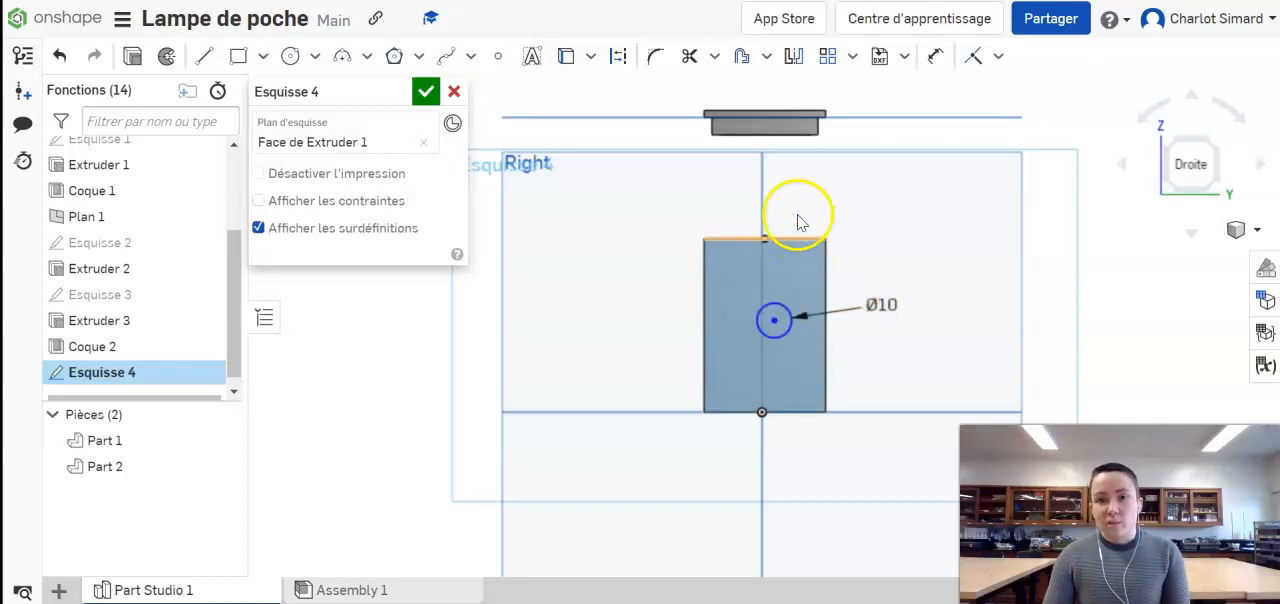
click(426, 92)
Step: Start an extrusion in Retirer mode using the circle sketched on the box's side face
right_drag(725, 228, 711, 240)
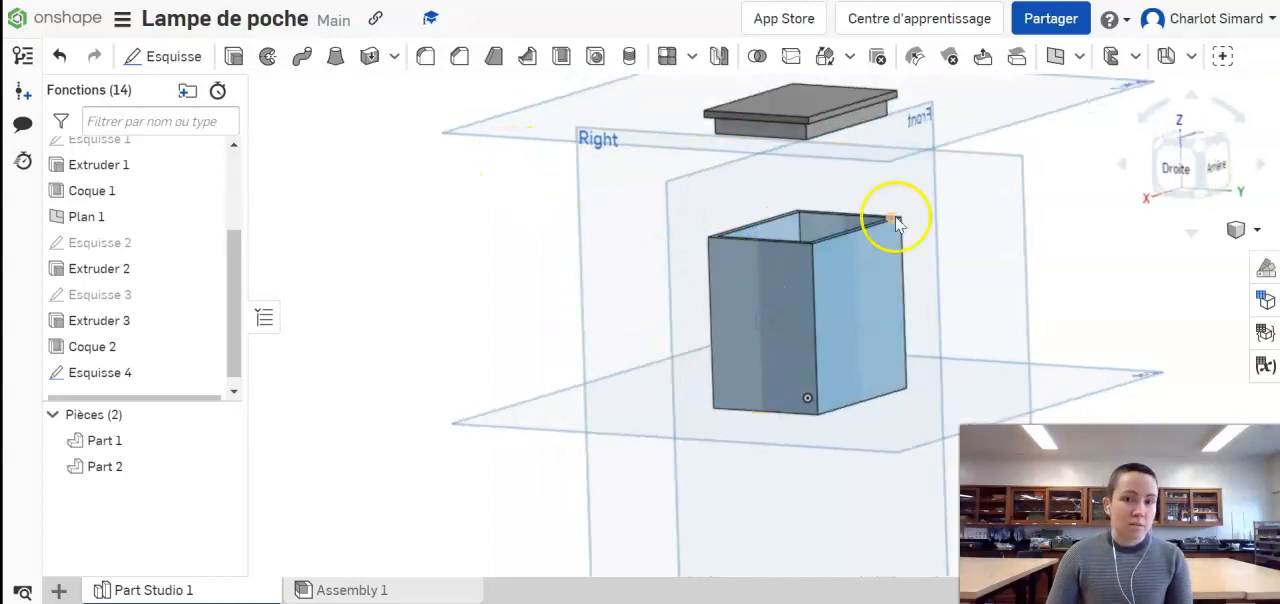
click(233, 60)
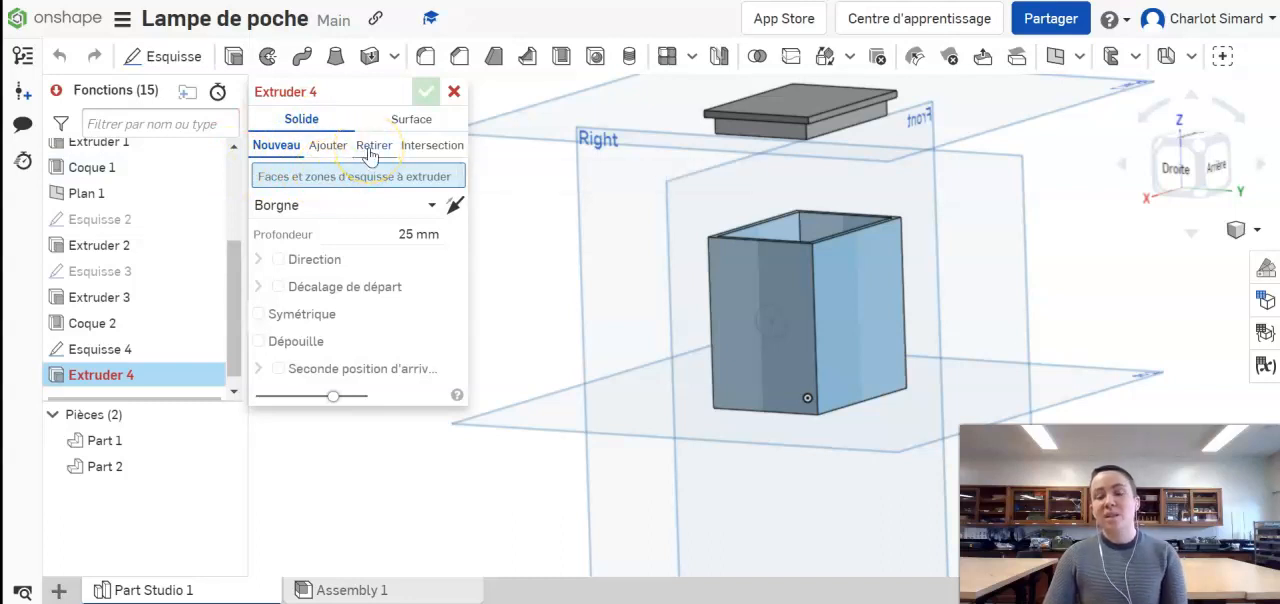
click(372, 146)
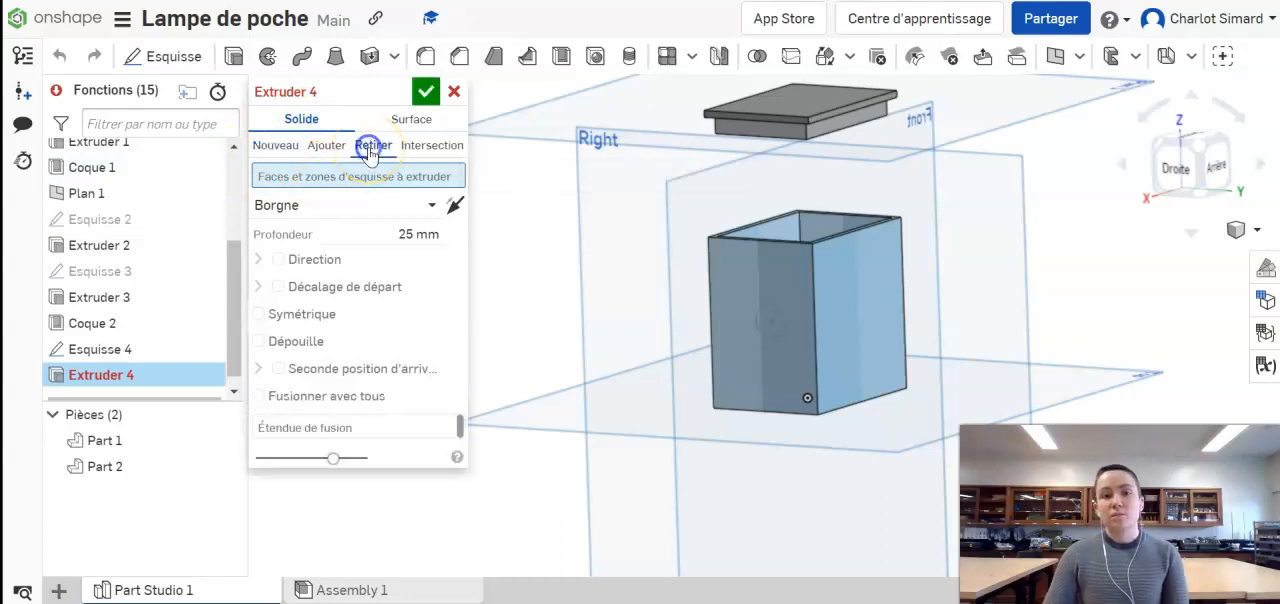
click(783, 320)
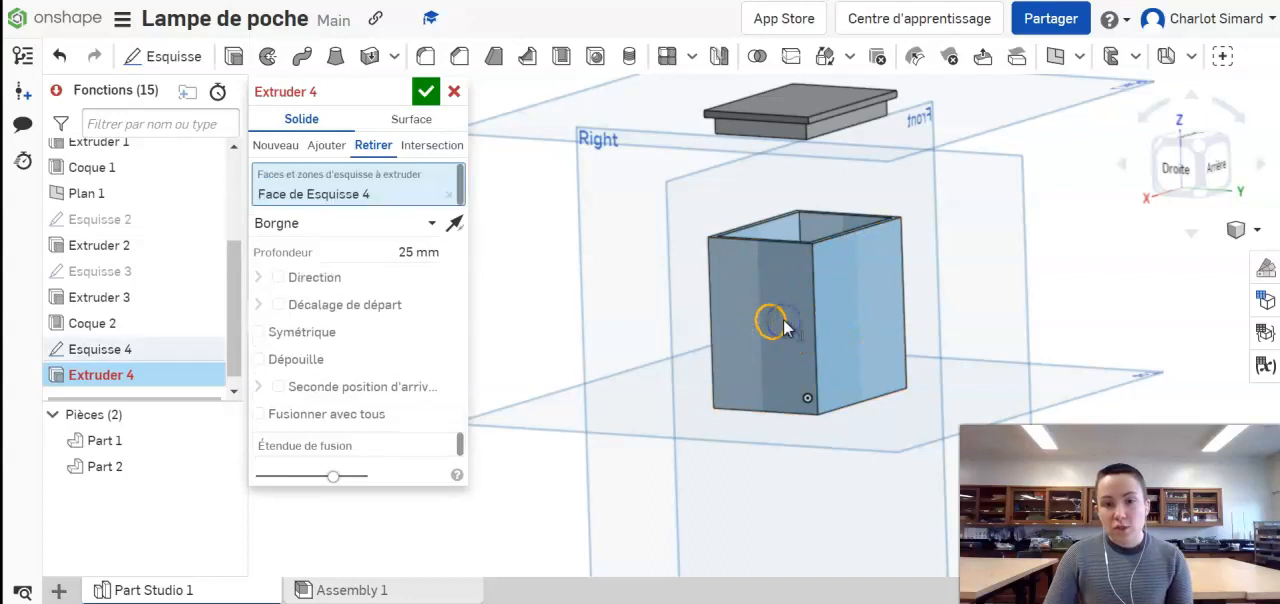
mouse_move(608, 366)
right_down()
mouse_move(634, 366)
mouse_move(611, 360)
right_up()
click(780, 303)
click(737, 318)
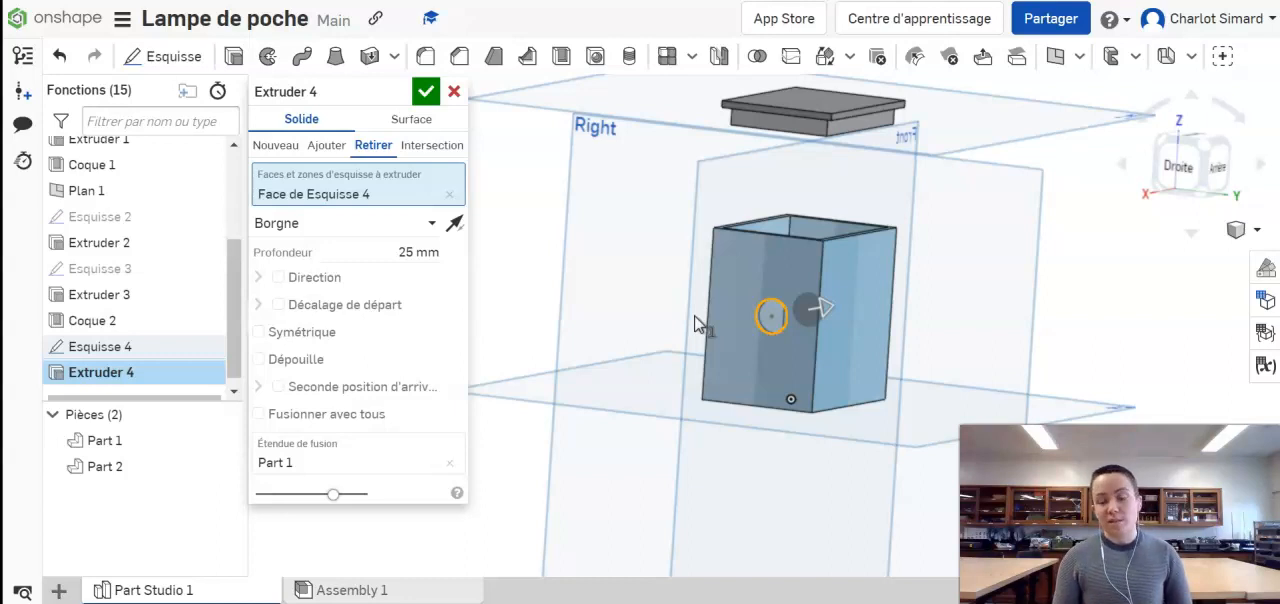
mouse_move(703, 357)
right_down()
mouse_move(703, 386)
mouse_move(678, 413)
right_up()
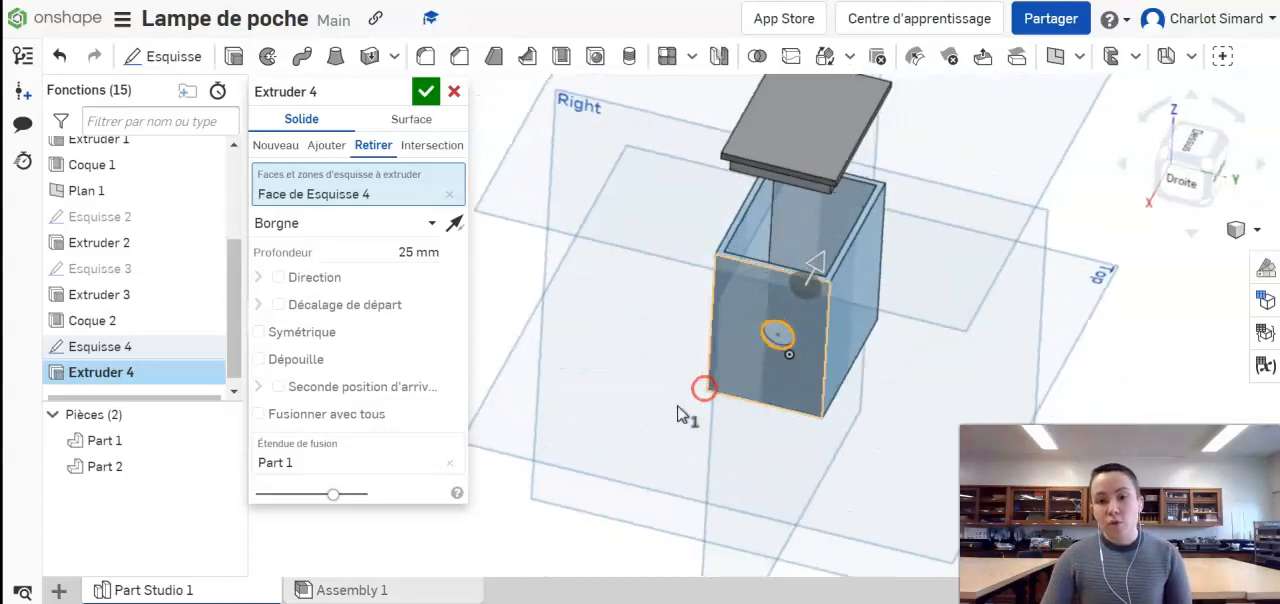
Step: Compare the Jusqu'au prochain and À travers tous end types for the circular cut, and finish it with Jusqu'au prochain
click(350, 226)
click(349, 290)
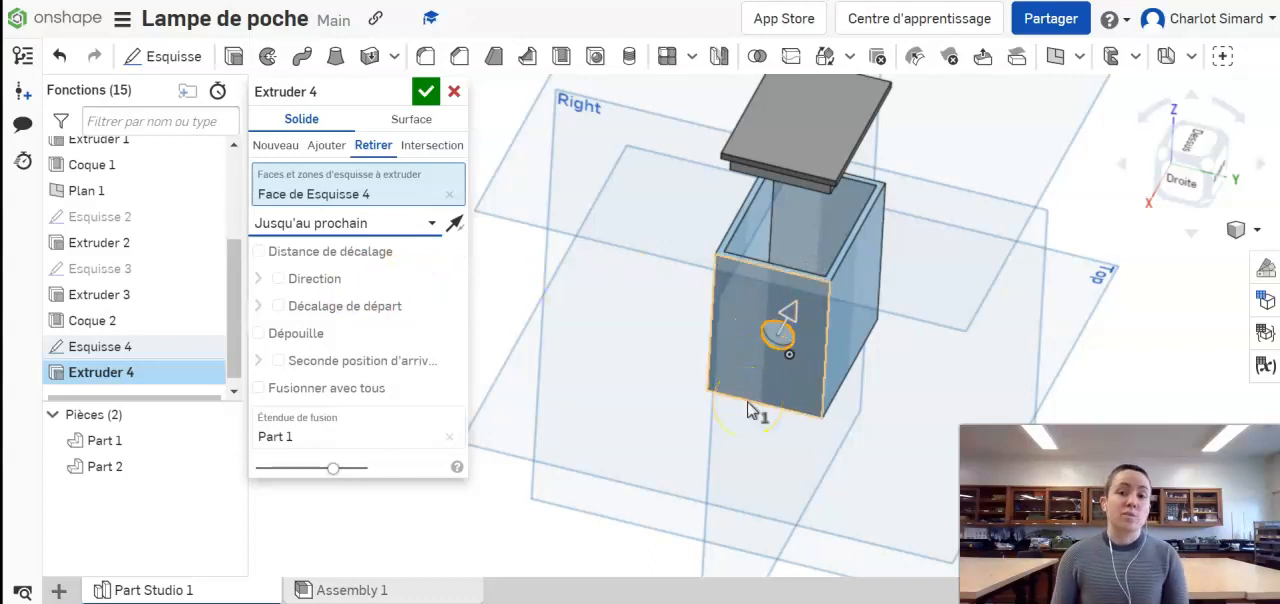
click(434, 222)
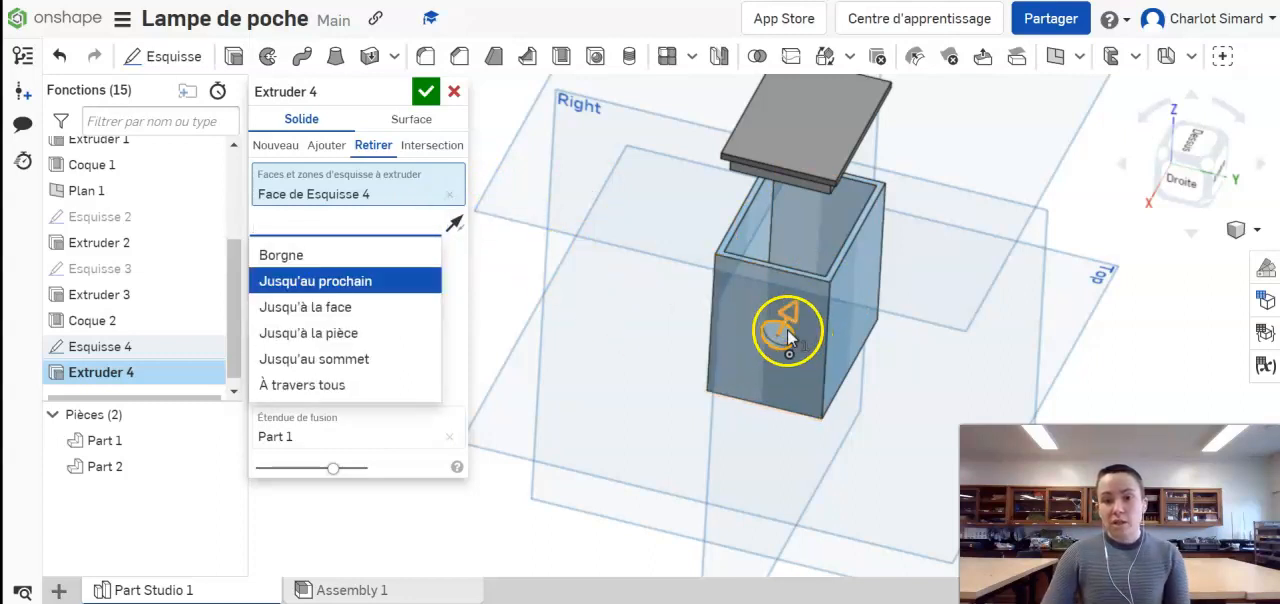
click(350, 386)
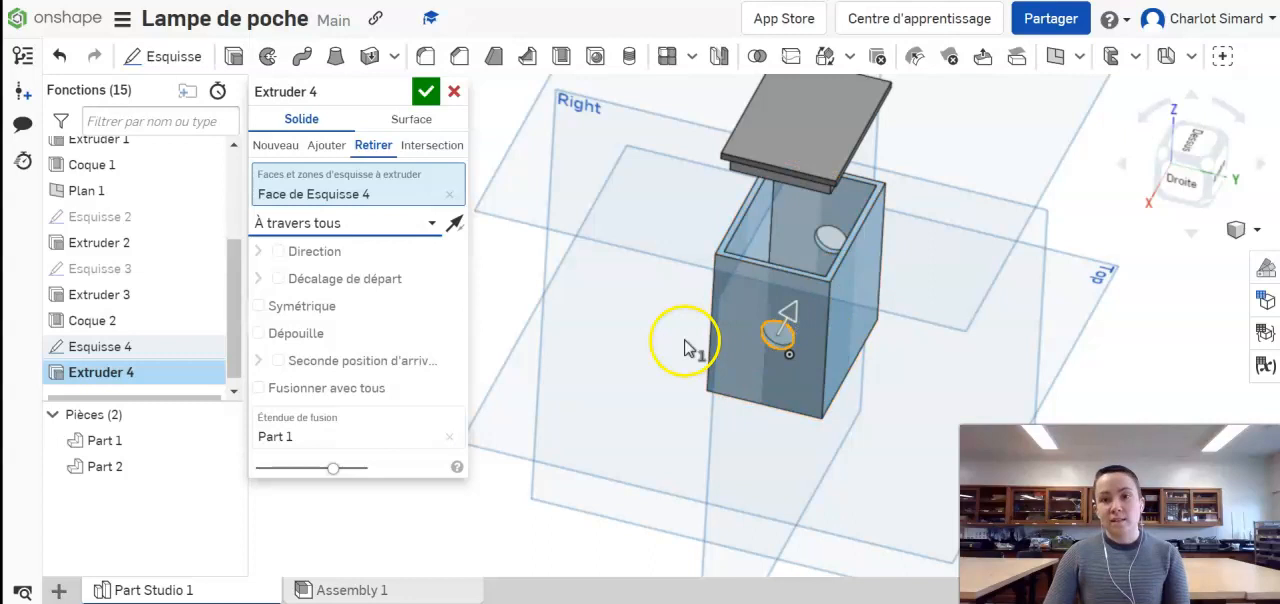
click(338, 226)
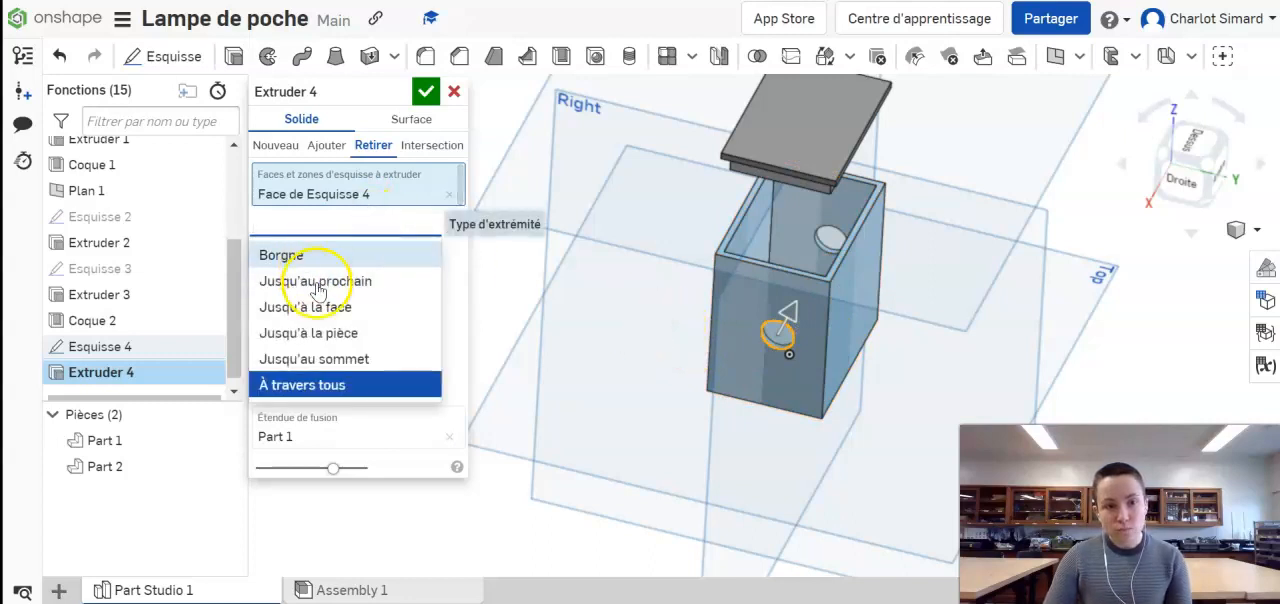
click(318, 283)
click(426, 91)
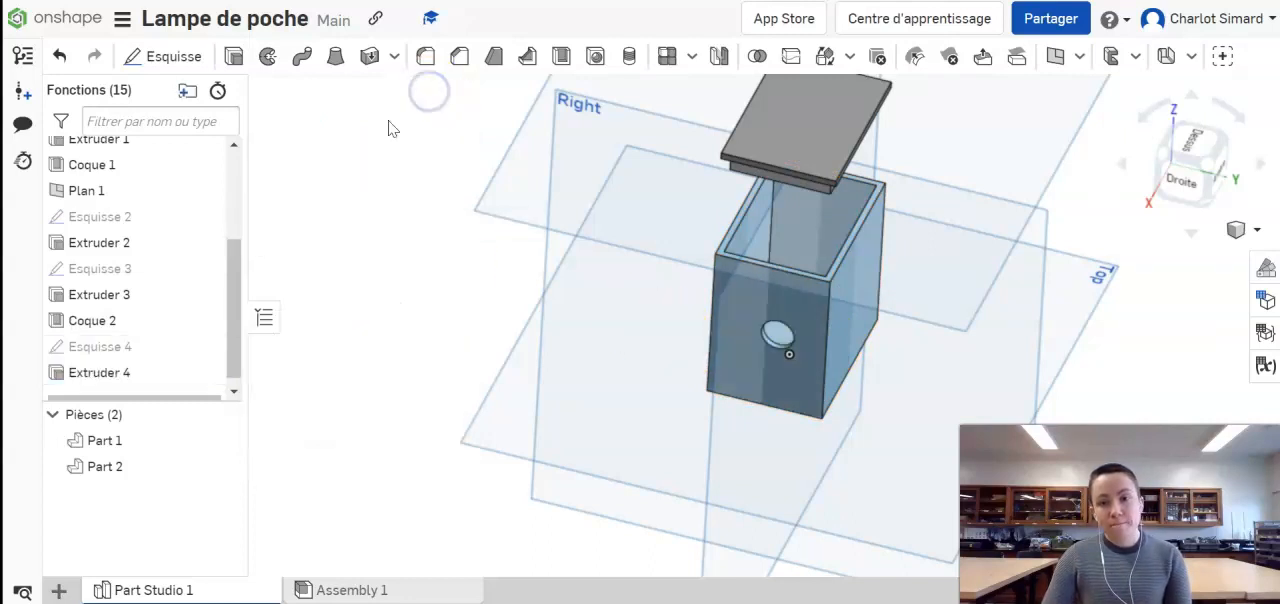
right_drag(814, 434, 805, 440)
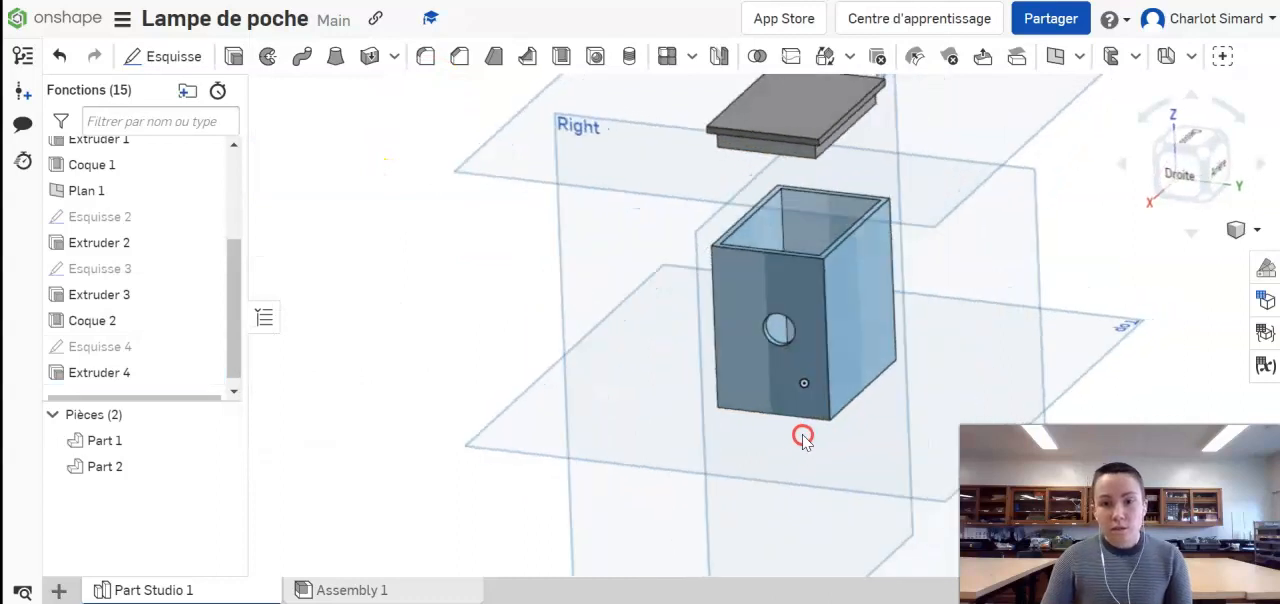
middle_drag(905, 371, 707, 382)
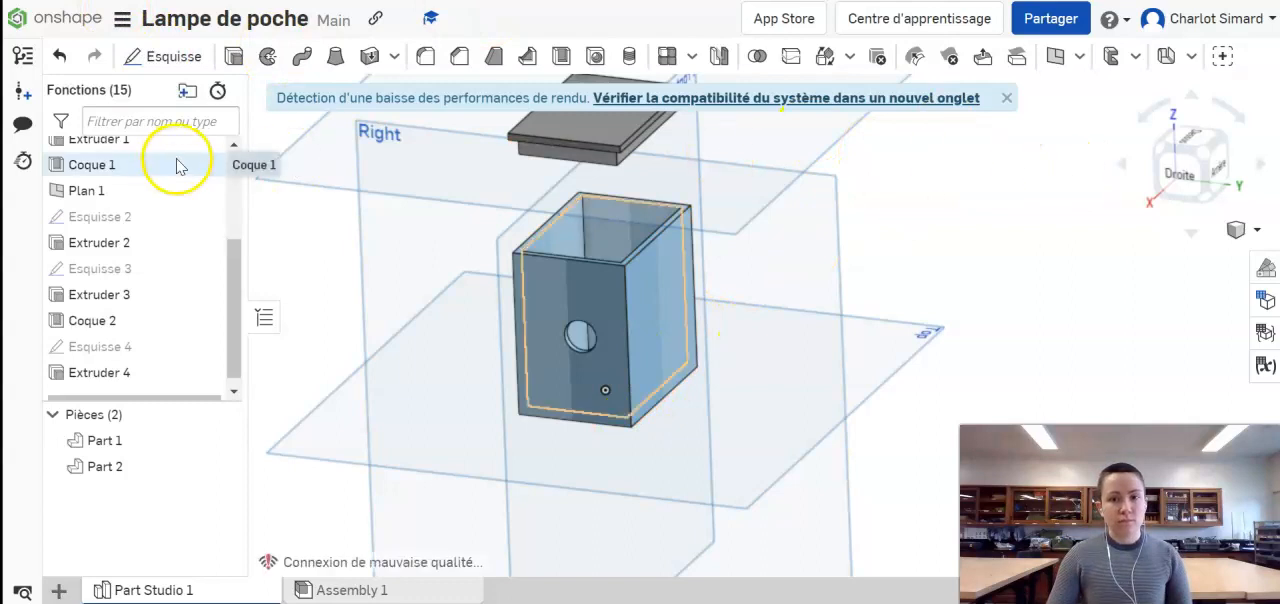
Step: Open the Boite test 2 document and examine the box's upper rim and its lid from several angles
click(74, 18)
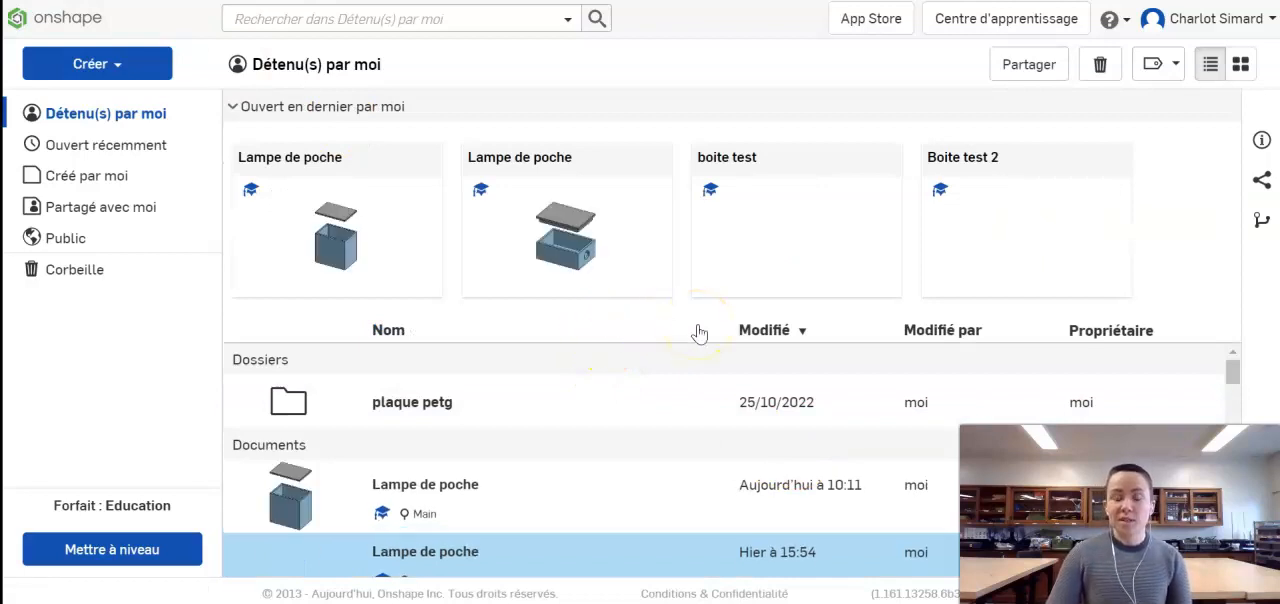
click(1014, 249)
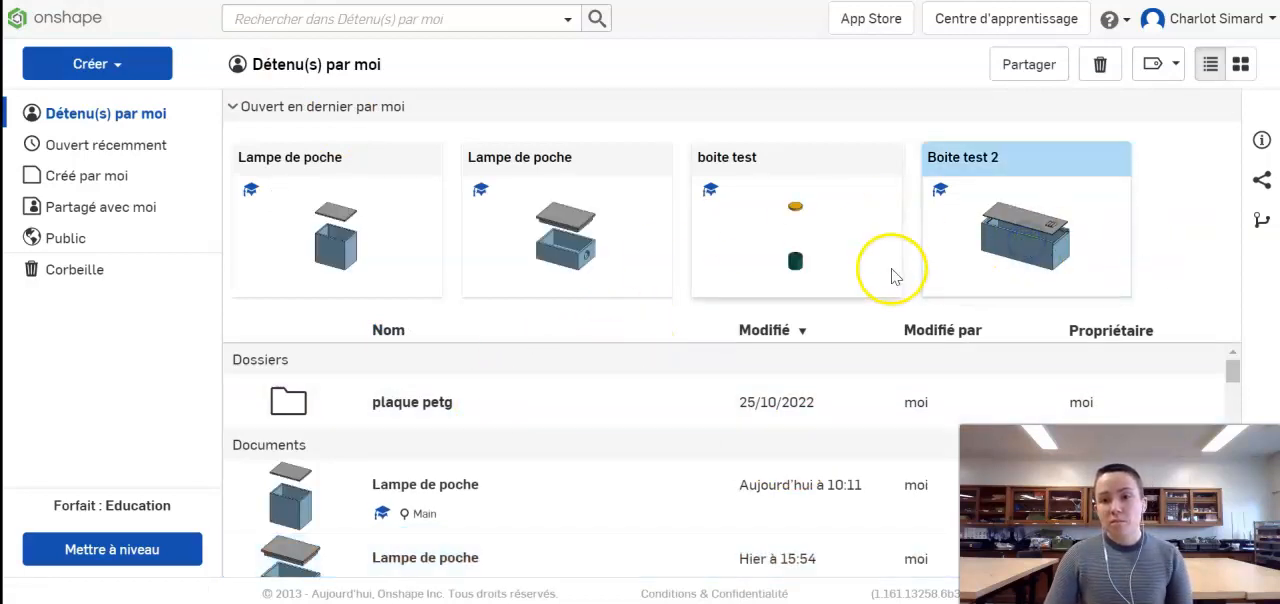
click(1012, 244)
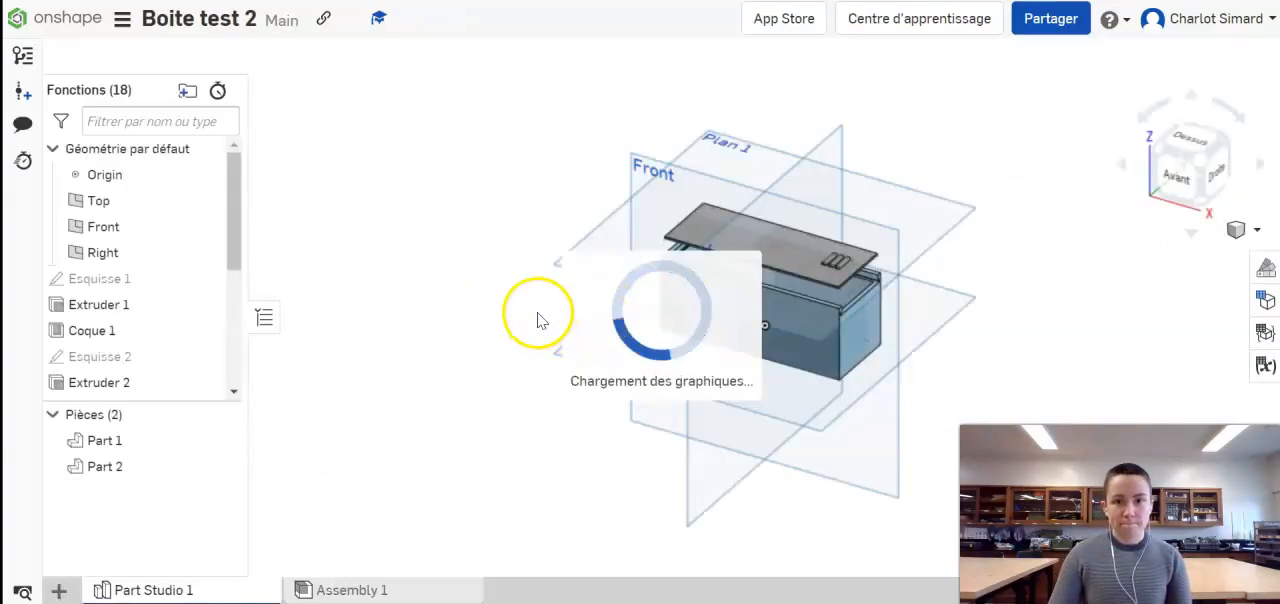
right_drag(924, 403, 735, 365)
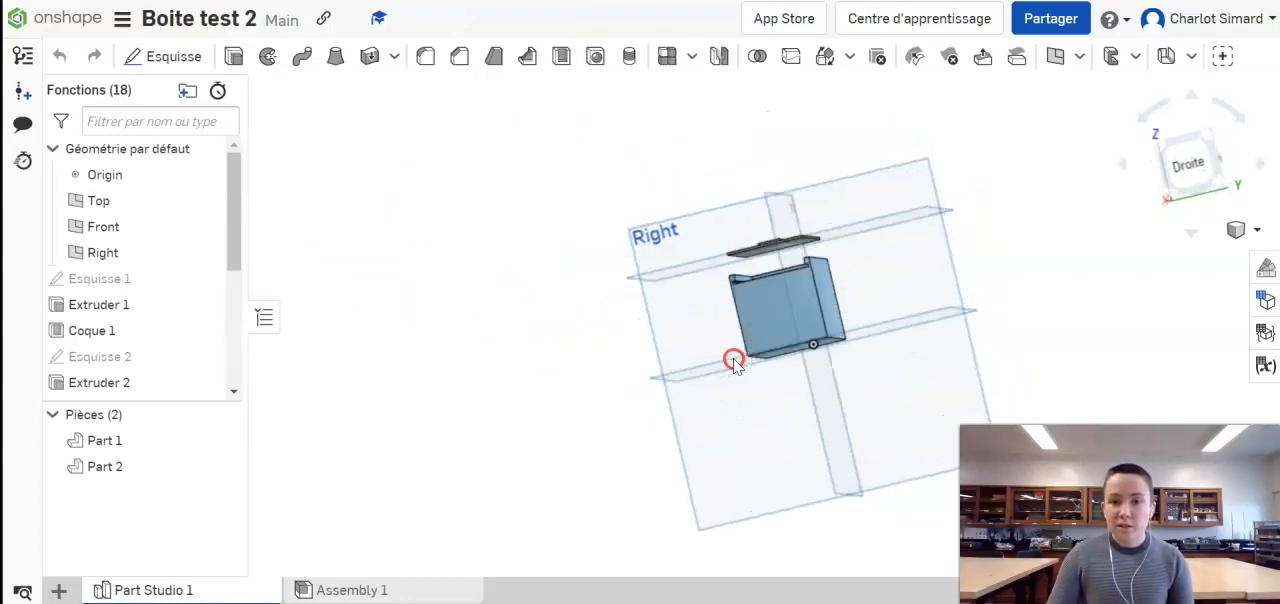
right_drag(735, 260, 738, 297)
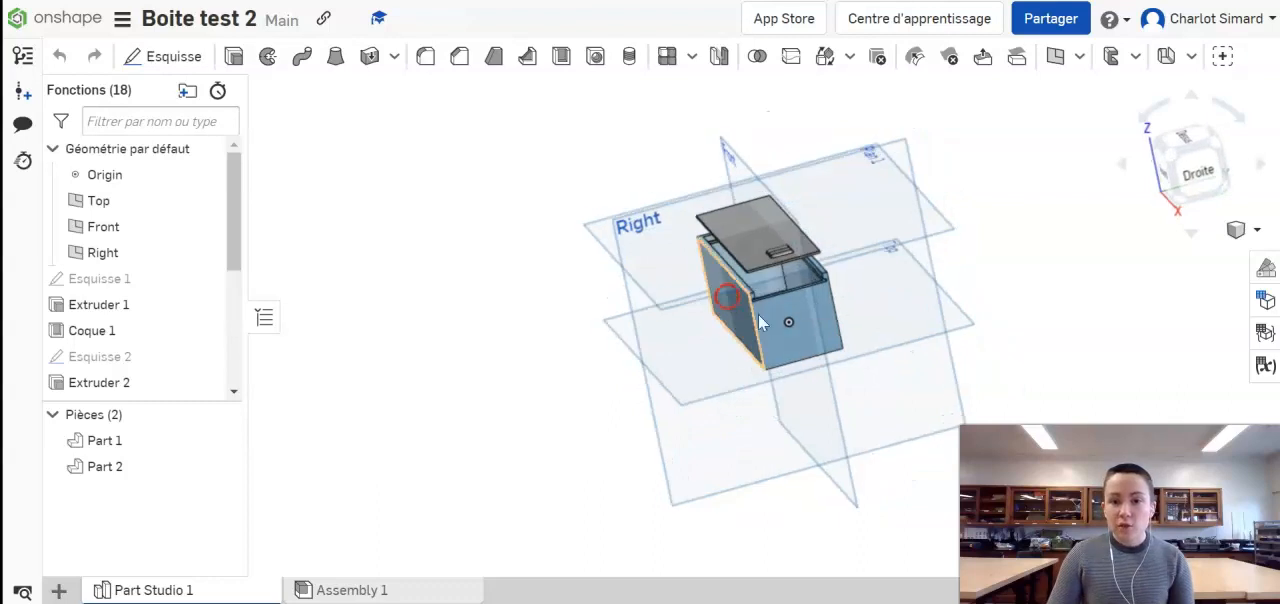
scroll(711, 388, up, 5)
right_drag(886, 261, 869, 252)
middle_drag(752, 273, 544, 390)
right_drag(544, 390, 517, 404)
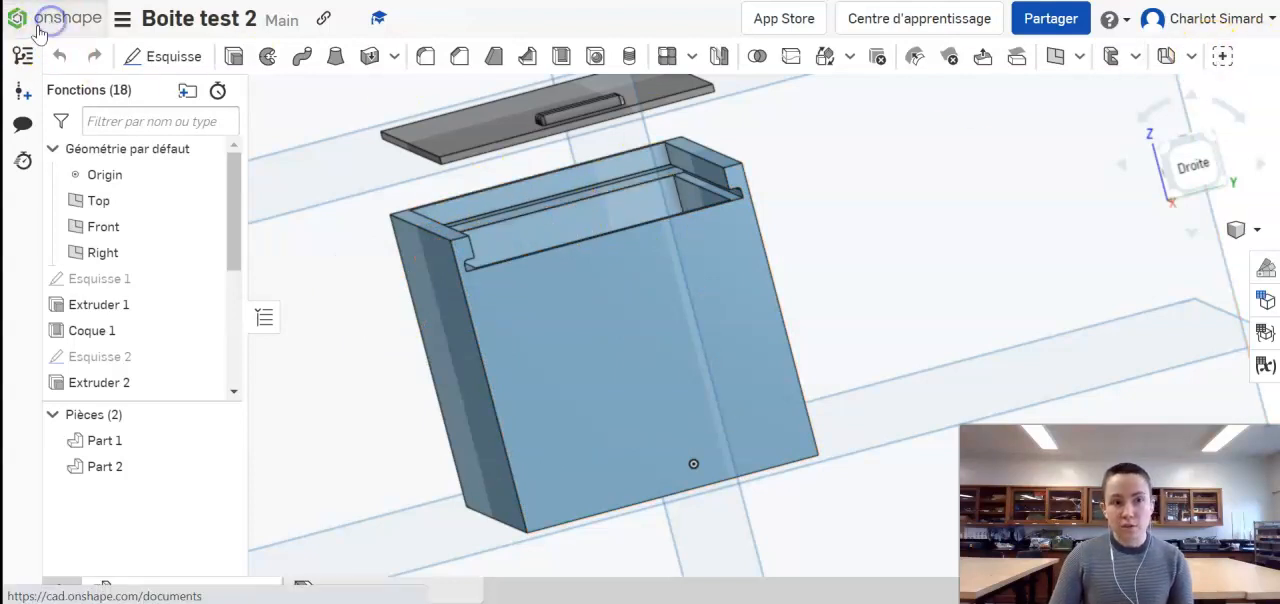
Step: Open the boite test document and examine its cylindrical container and round lid
click(27, 20)
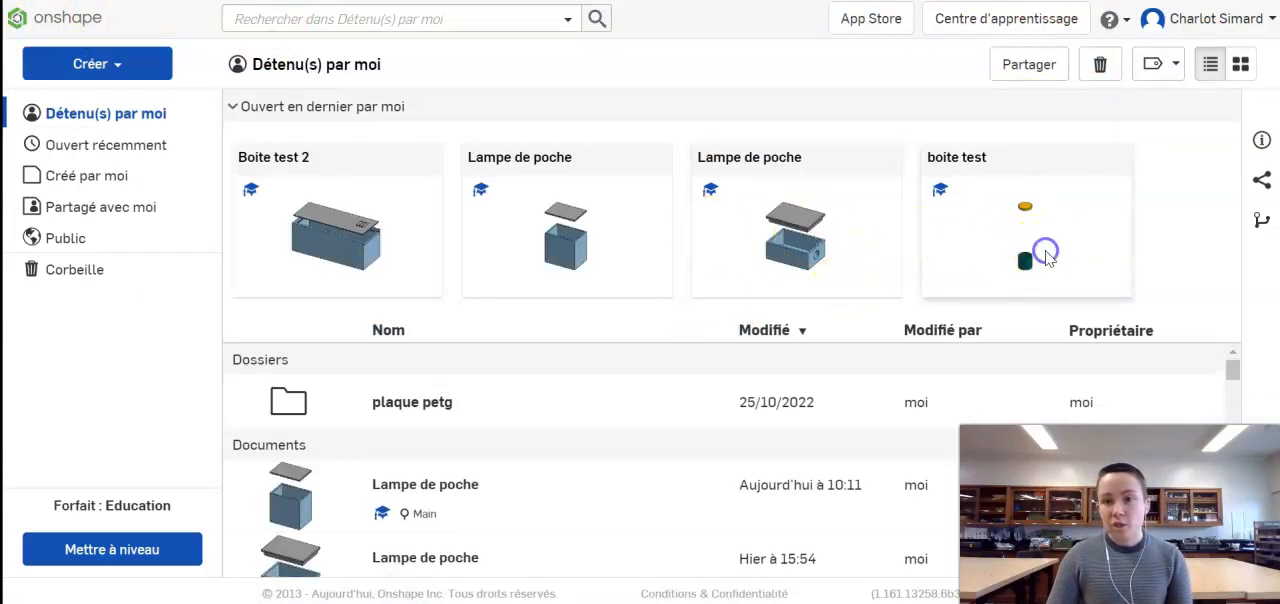
click(1046, 256)
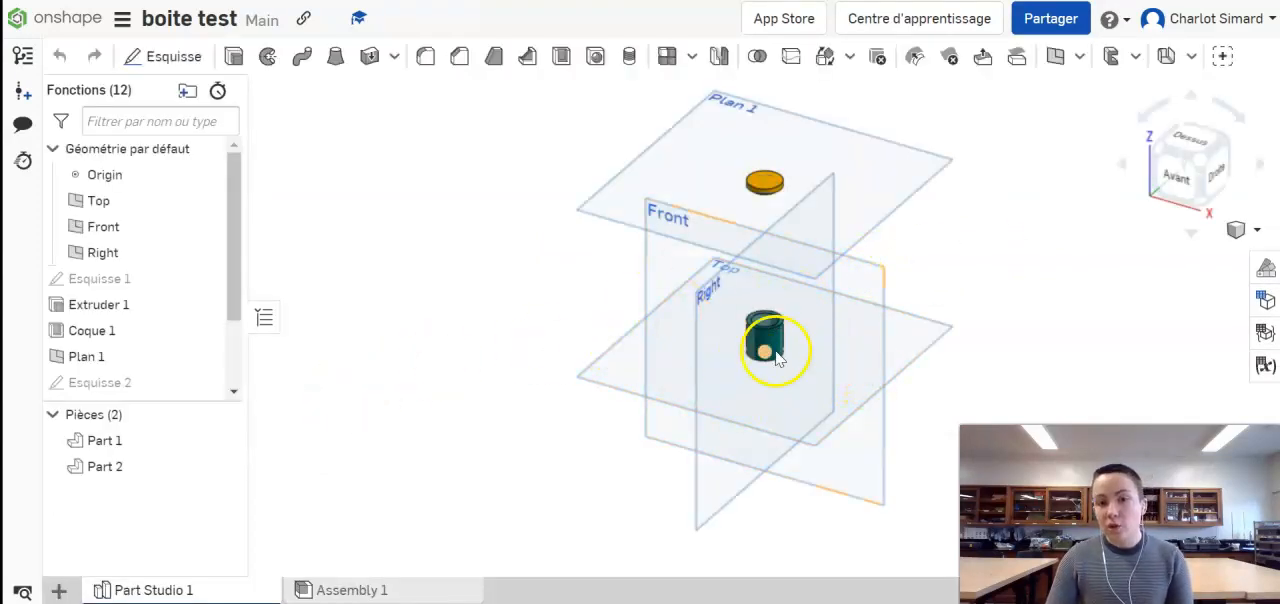
scroll(777, 343, up, 3)
scroll(692, 366, down, 3)
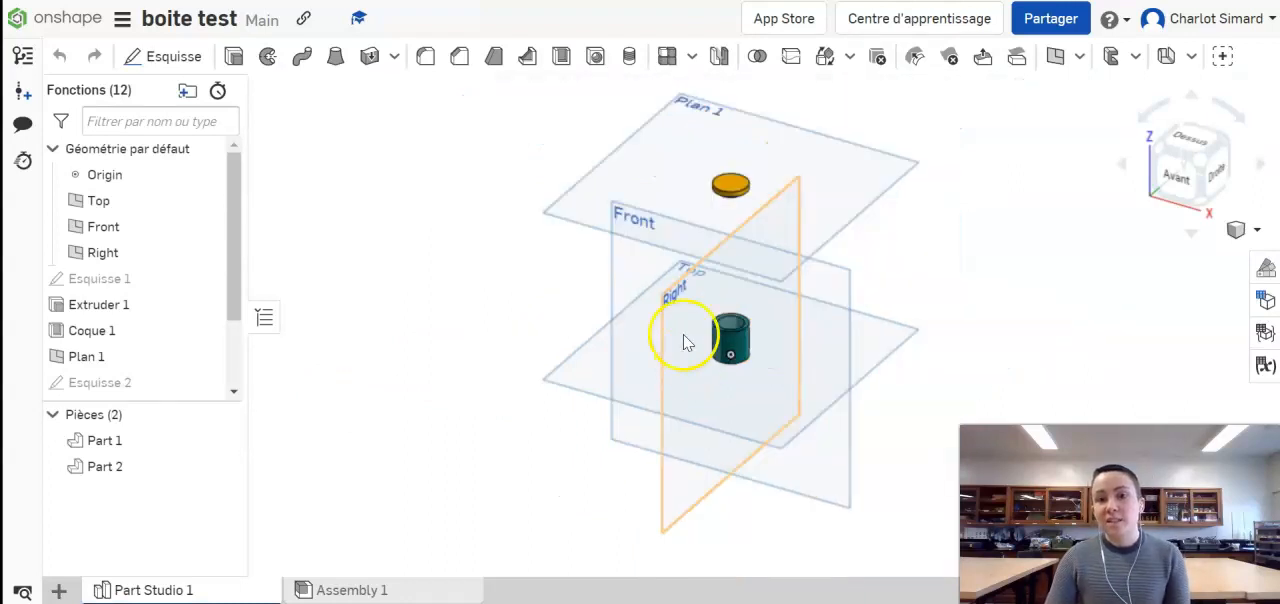
click(733, 188)
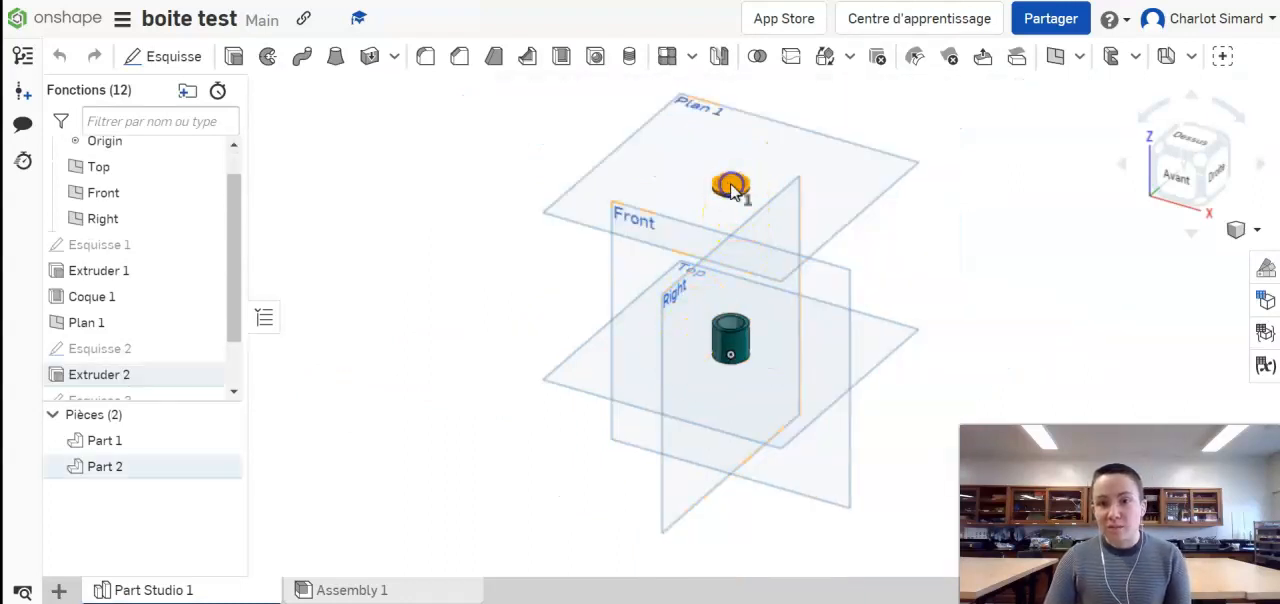
click(838, 175)
click(1046, 242)
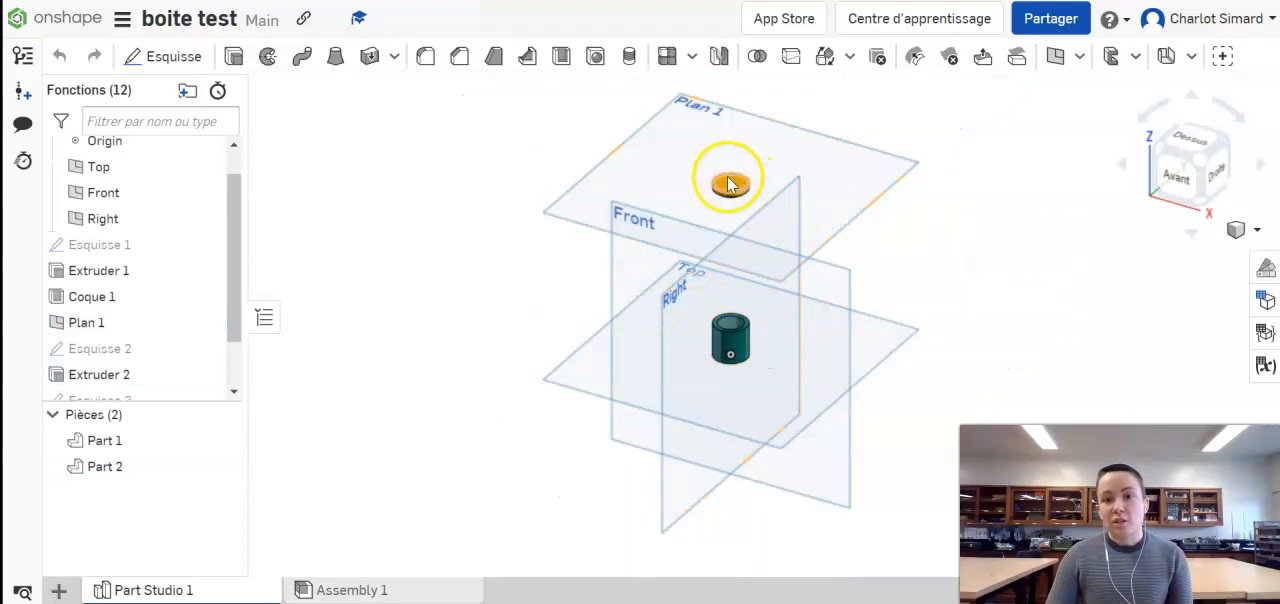